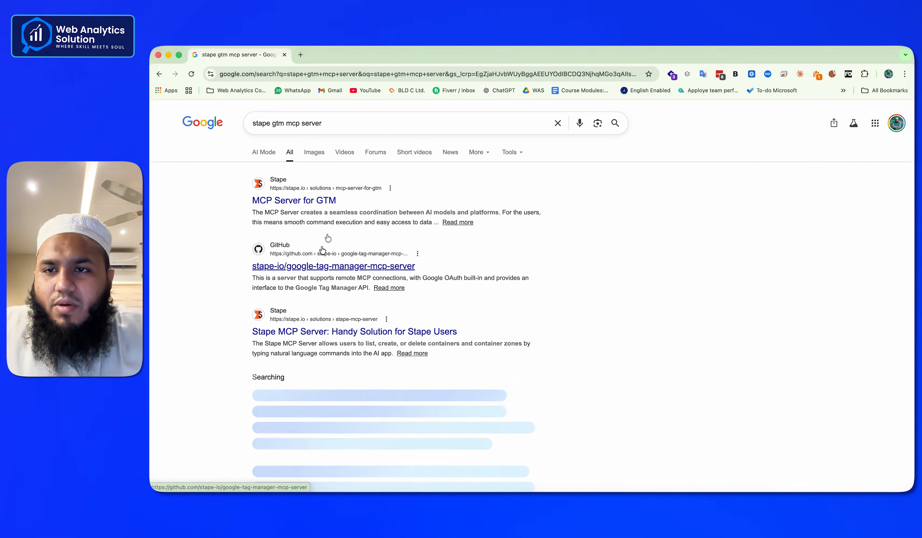
Change the Google query to "gtm mcp server" and run the search
click(274, 124)
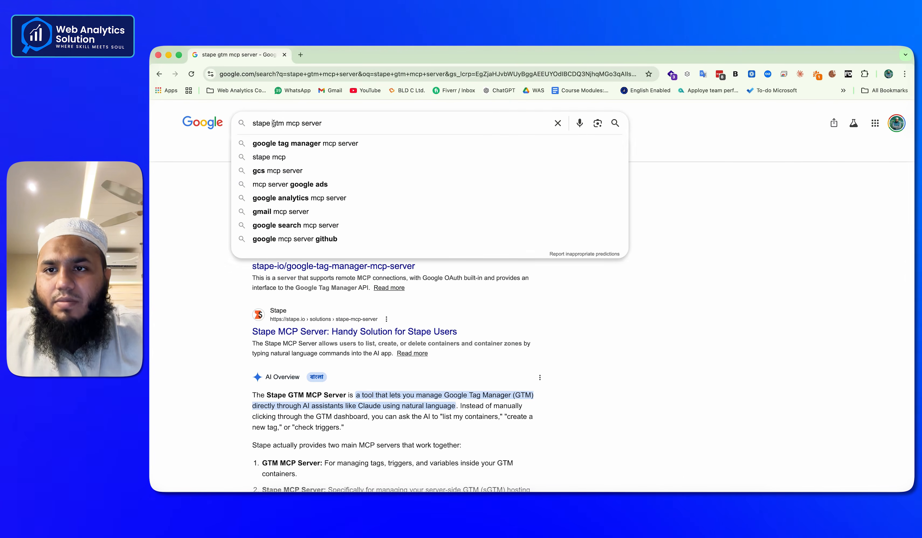
key(BackSpace)
key(BackSpace)
key(BackSpace)
key(BackSpace)
key(BackSpace)
key(BackSpace)
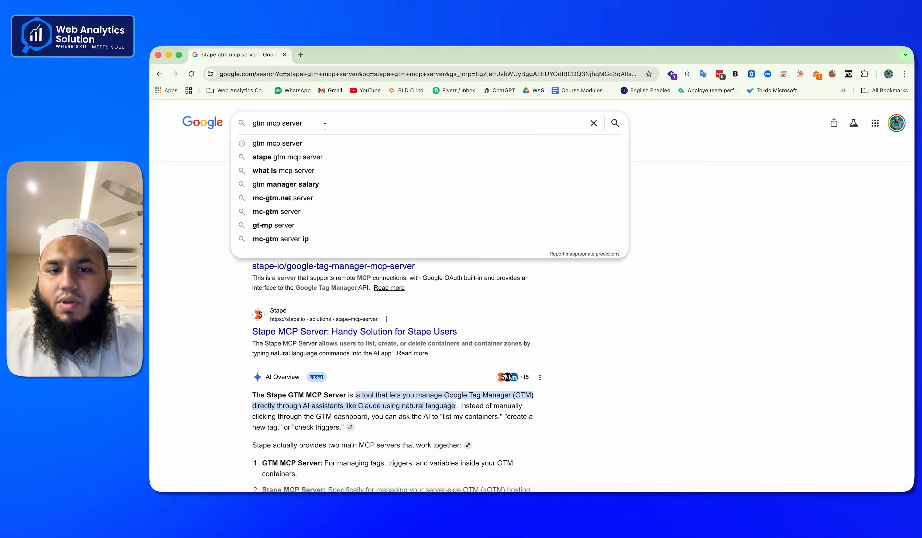
key(Return)
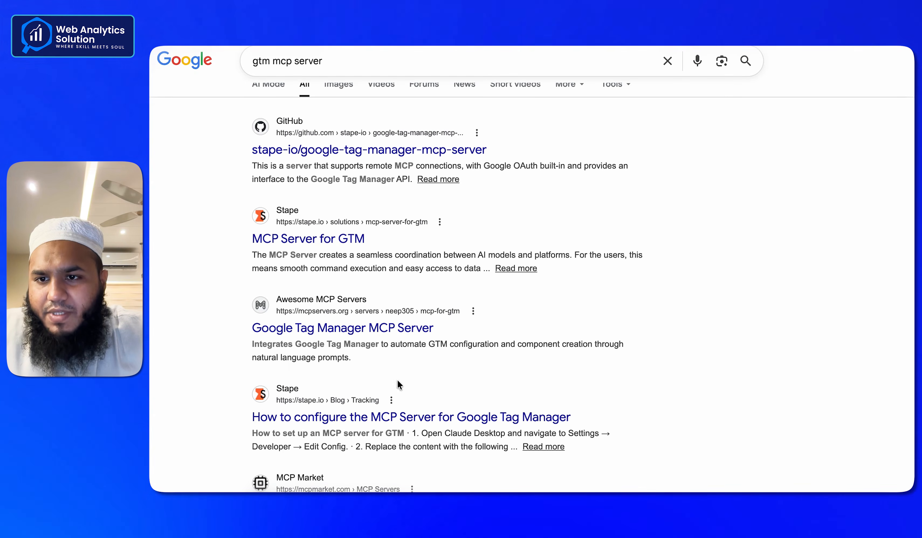
Look through the search results and open Stape's "MCP Server for GTM" page
scroll(371, 329, down, 5)
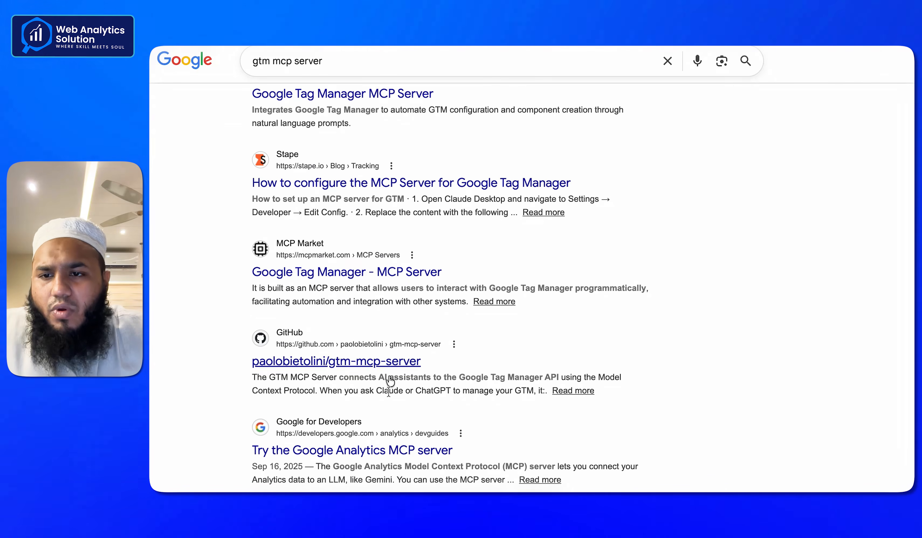
scroll(390, 380, down, 5)
scroll(392, 380, up, 12)
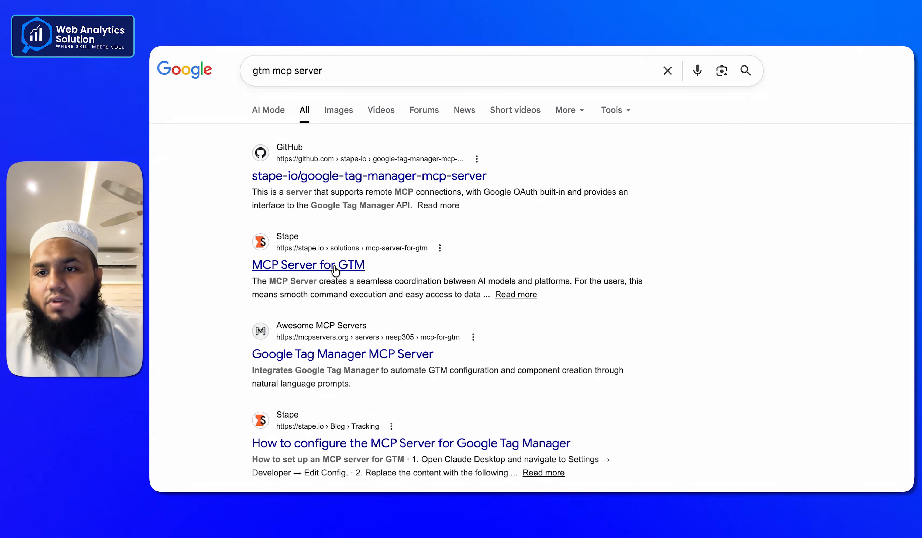
click(335, 270)
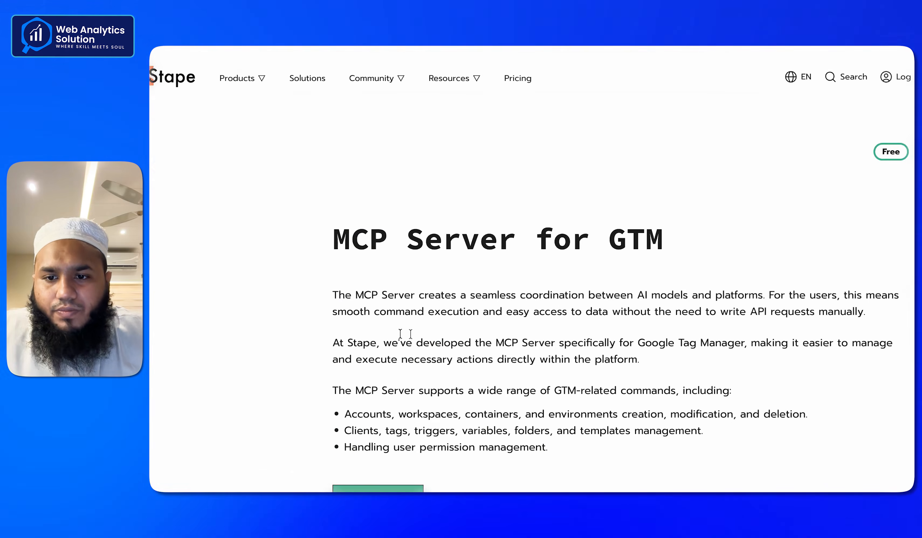
Open the "How to set up the MCP Server for GTM" guide from the page's useful links
scroll(416, 413, down, 5)
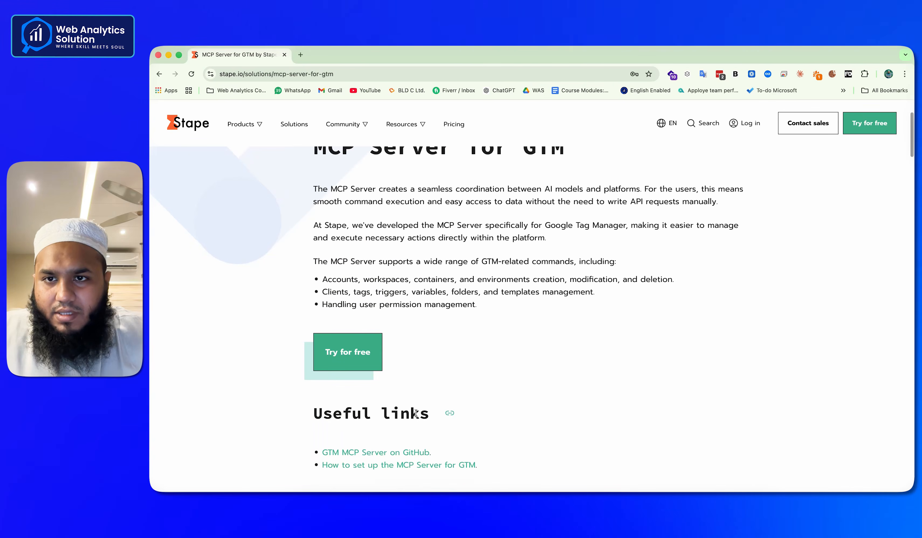
scroll(416, 413, up, 5)
scroll(416, 413, down, 2)
scroll(415, 413, down, 7)
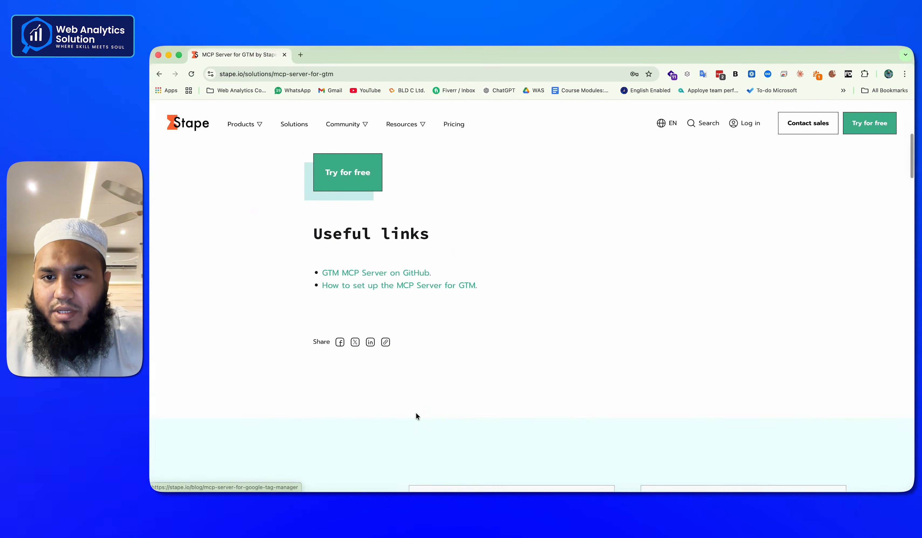
click(397, 281)
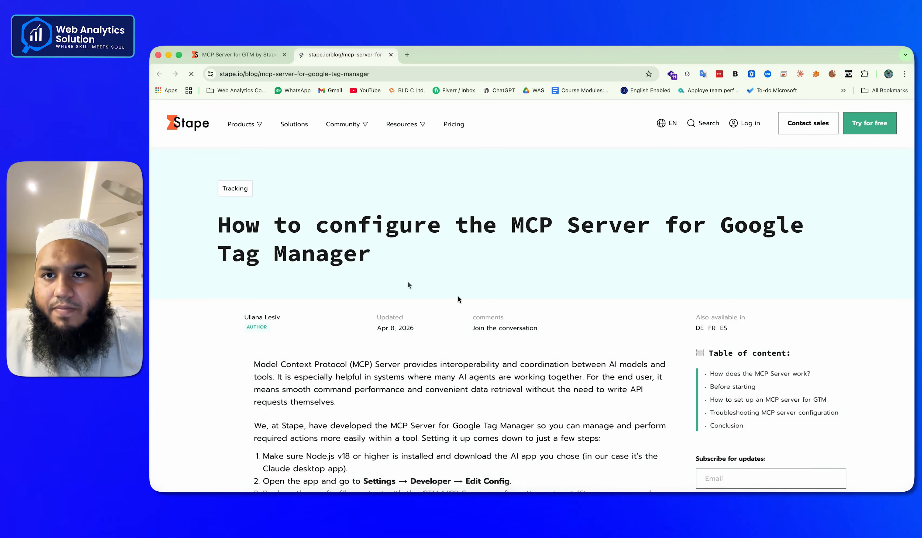
Copy the google-tag-manager-mcp-server JSON configuration from the guide's setup section
scroll(444, 341, down, 9)
scroll(444, 342, down, 15)
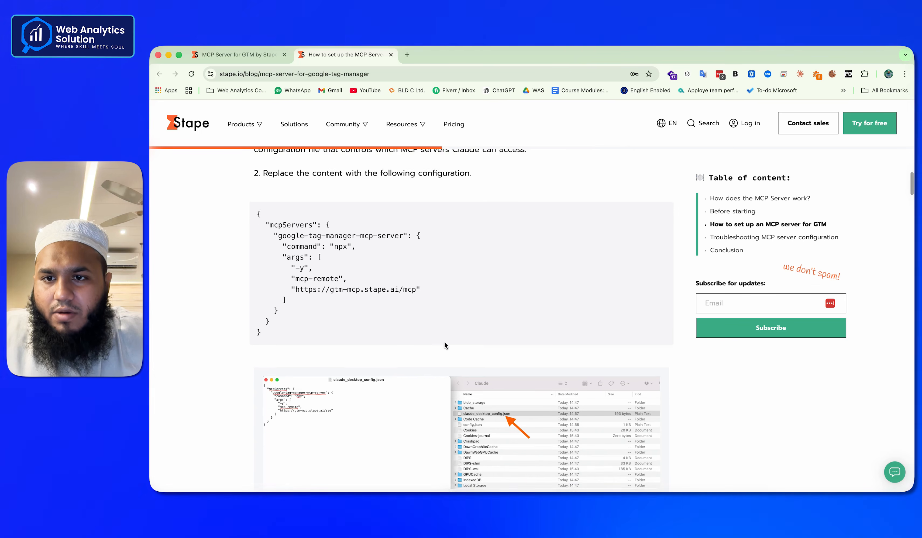
scroll(444, 343, up, 3)
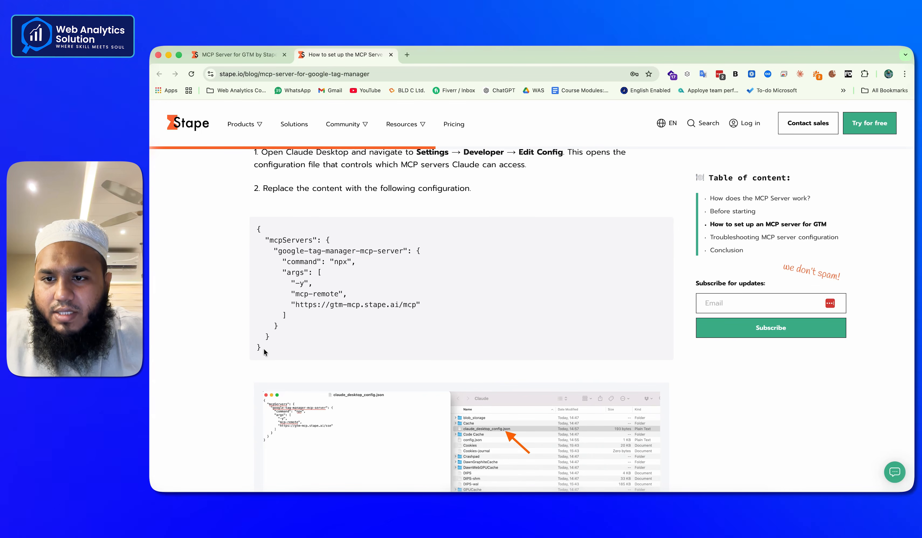
drag(263, 348, 251, 228)
key(super+c)
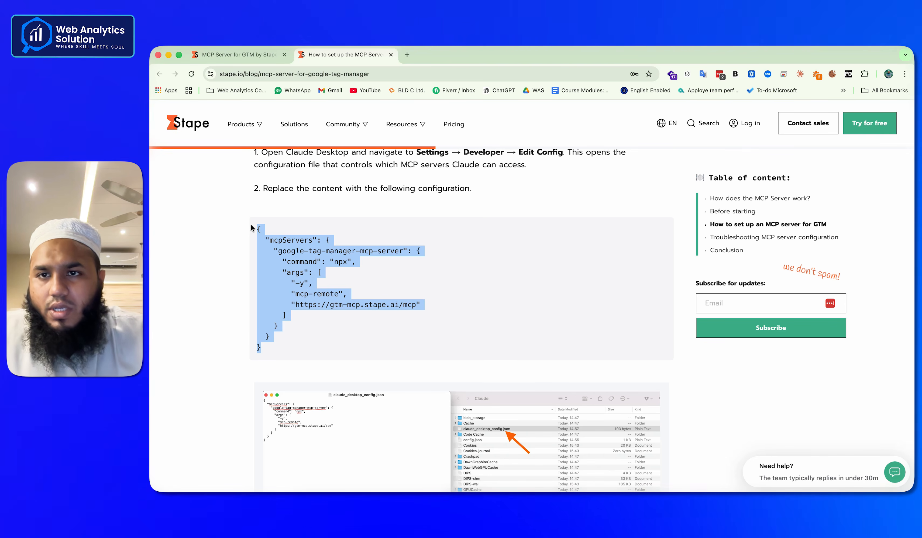
Switch to the Claude desktop app and open claude_desktop_config.json for editing from its developer settings
key(super+Tab)
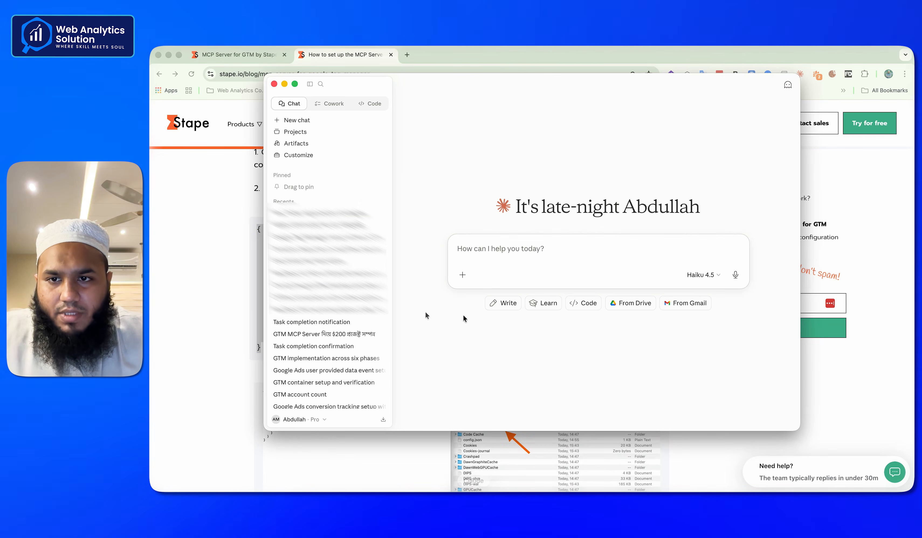
click(294, 419)
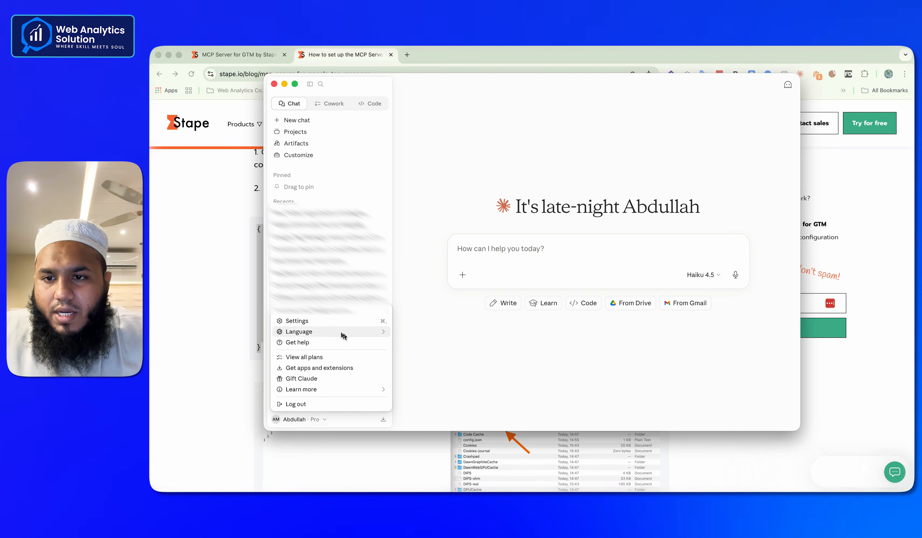
click(300, 322)
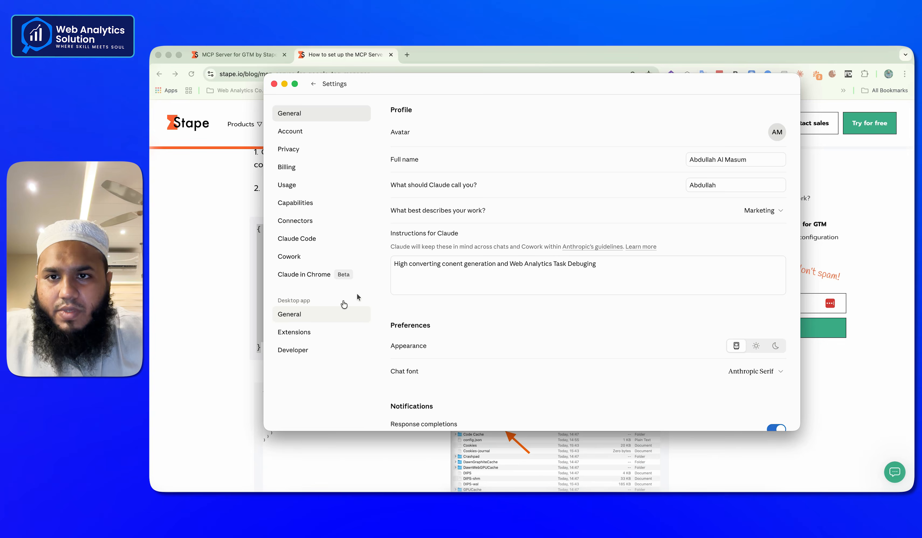
click(301, 351)
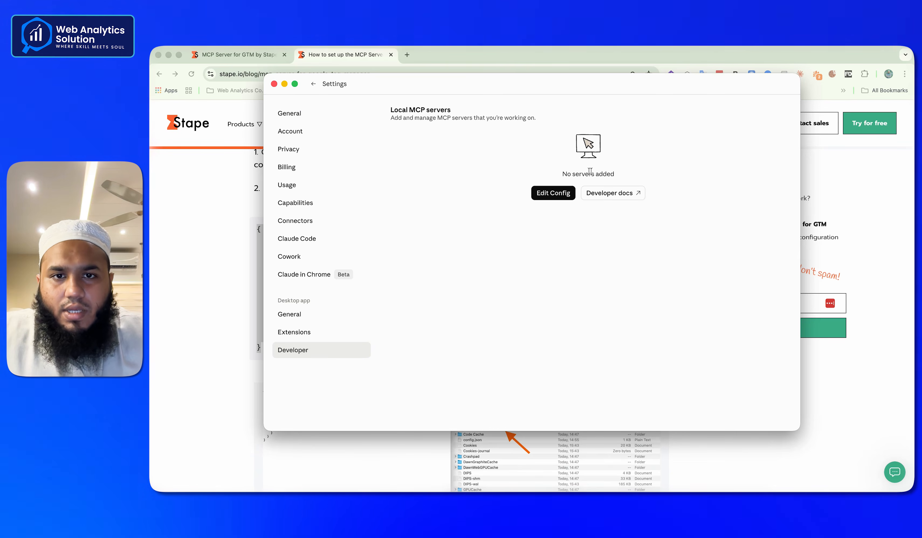
click(556, 192)
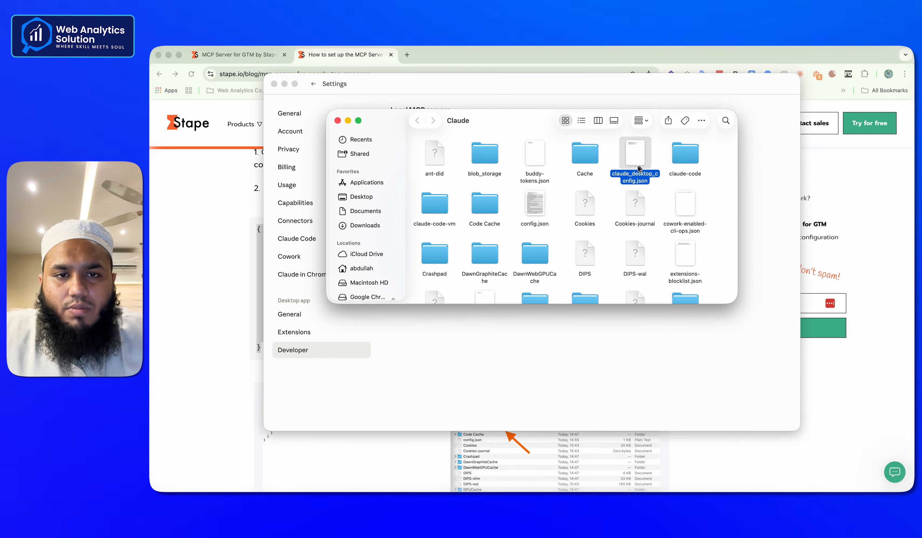
double_click(637, 157)
click(251, 109)
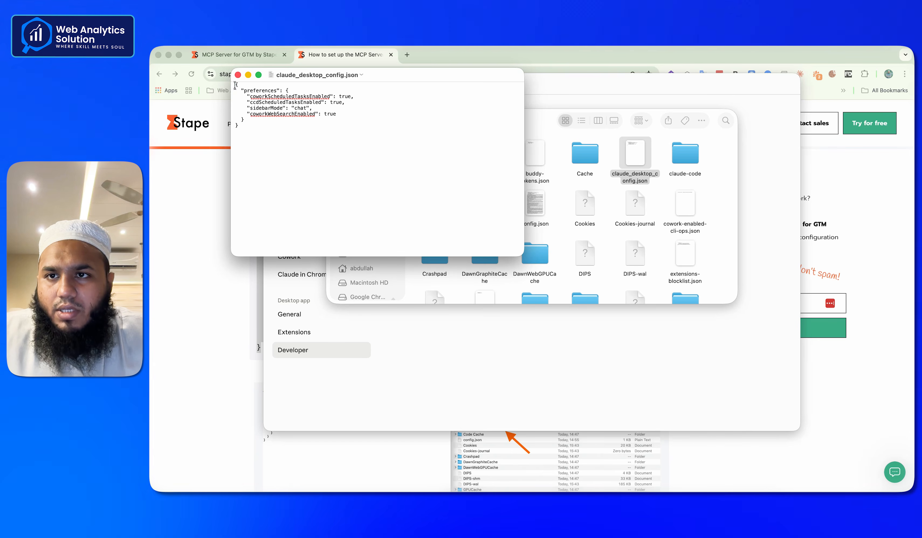
Return to the Stape guide in Chrome and examine its config replacement instructions, example screenshot and combined Stape server code
click(184, 186)
scroll(369, 371, up, 5)
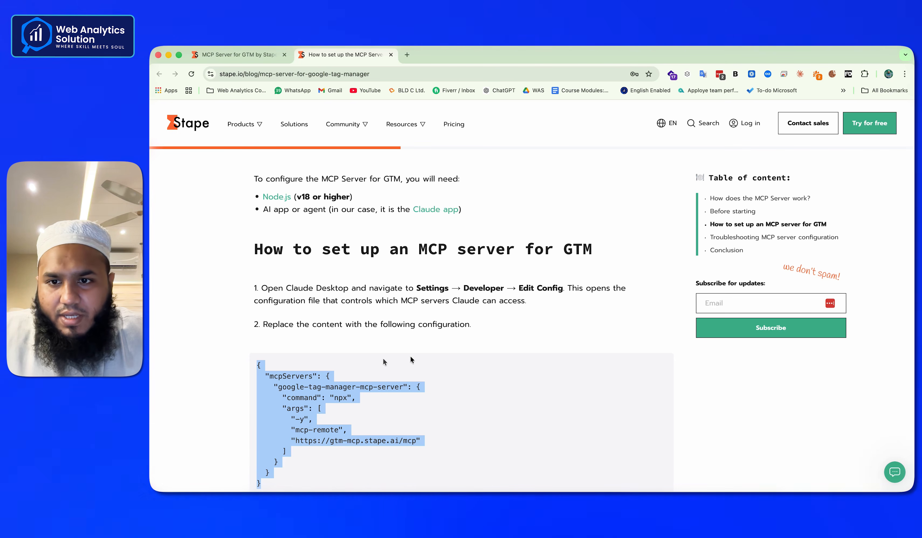
scroll(384, 361, down, 5)
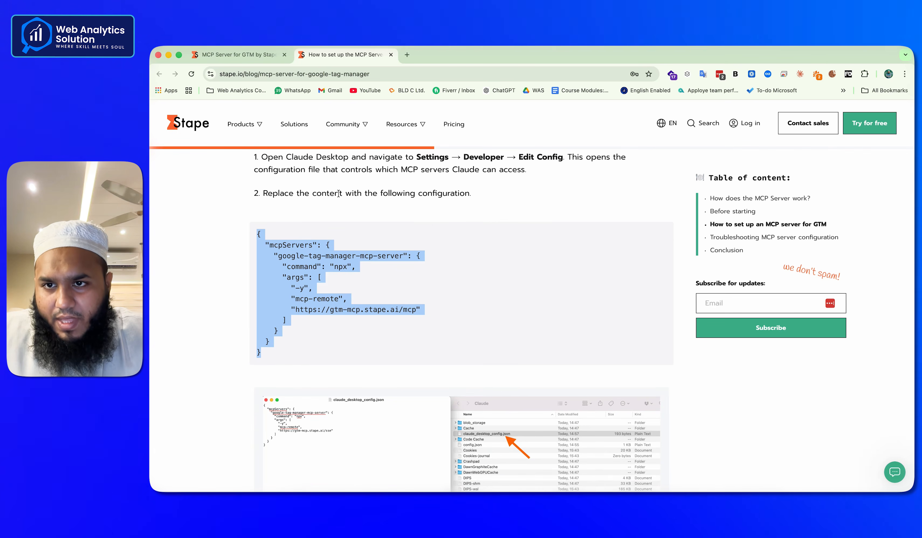
scroll(405, 305, down, 5)
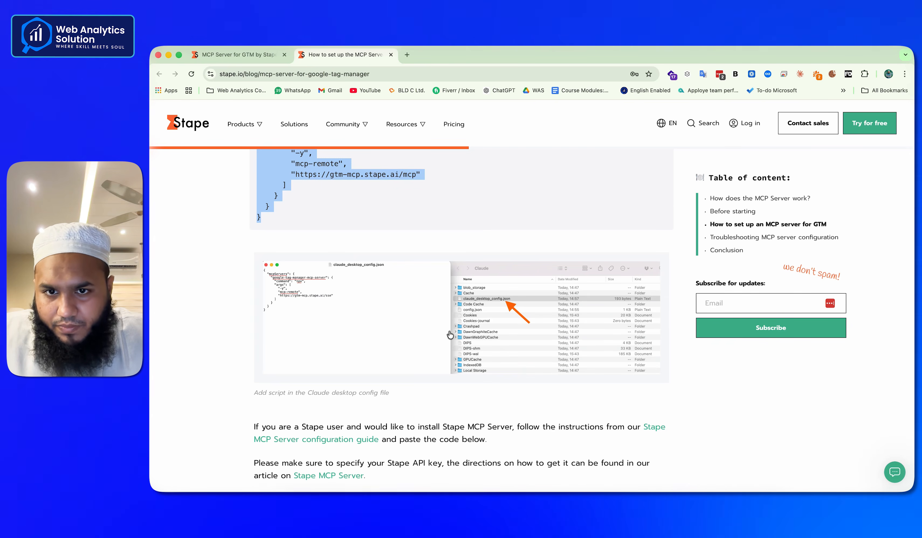
scroll(397, 308, down, 1)
scroll(389, 310, up, 2)
scroll(391, 305, up, 4)
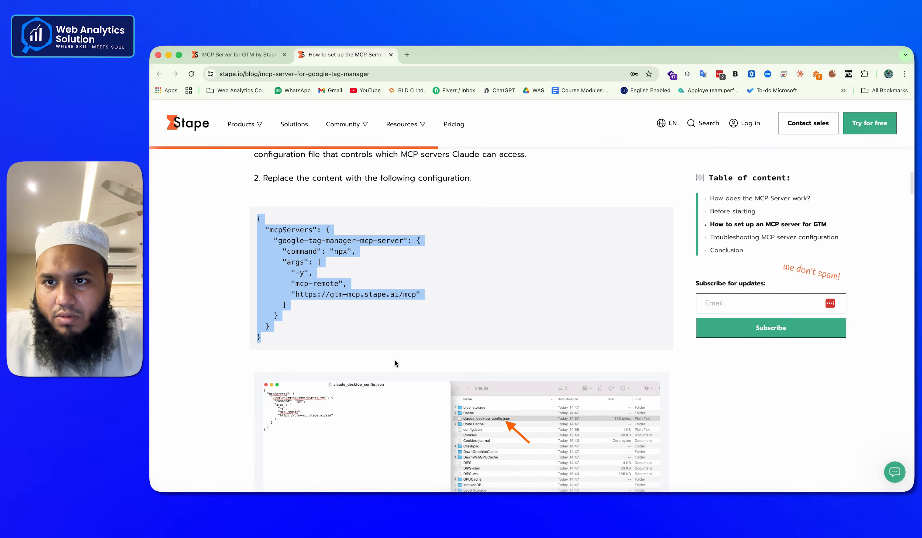
scroll(395, 363, down, 6)
scroll(314, 299, down, 2)
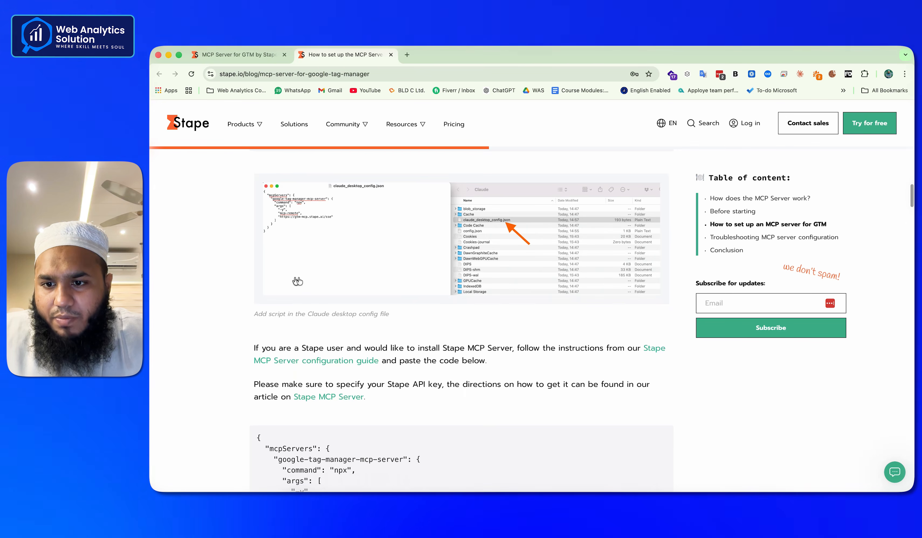
scroll(361, 356, down, 5)
scroll(361, 355, down, 4)
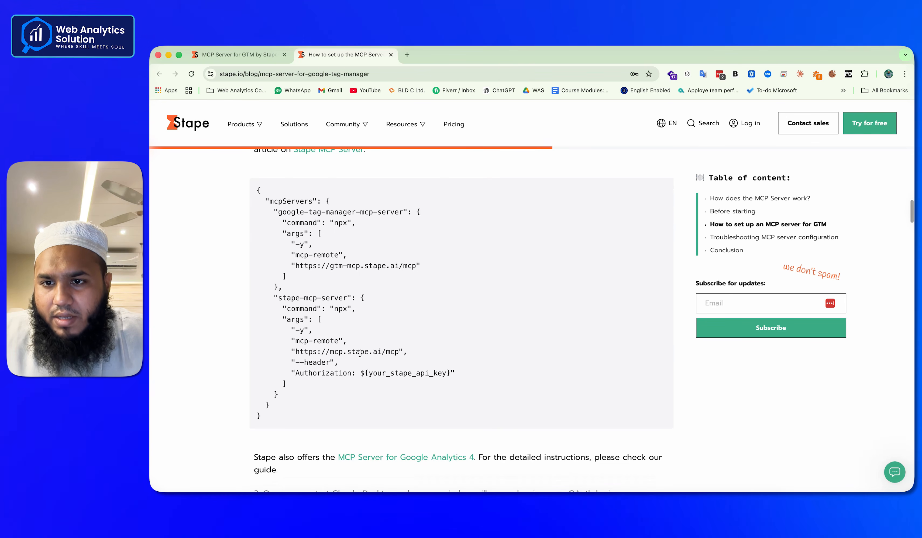
scroll(360, 355, up, 10)
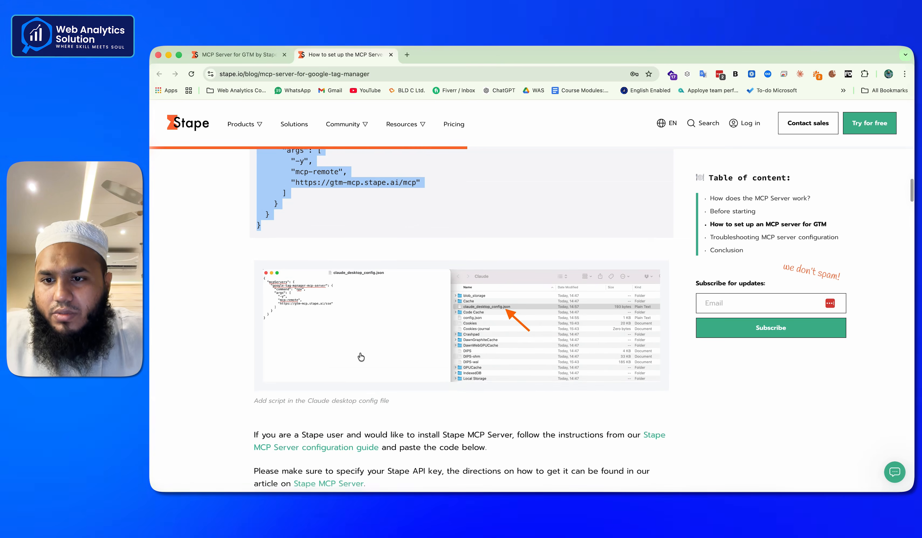
scroll(361, 357, up, 2)
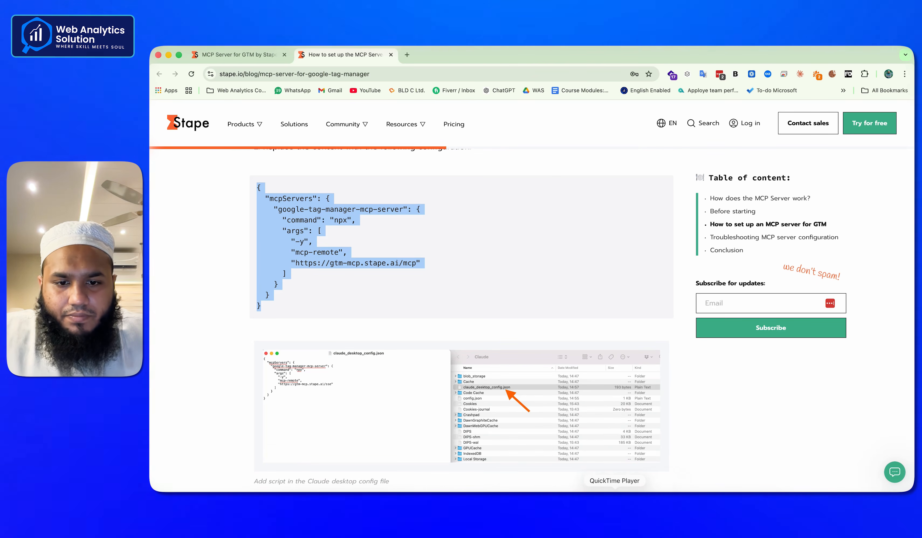
Switch to claude_desktop_config.json and paste the copied mcpServers block above the preferences block, separated by a comma
key(ctrl+Up)
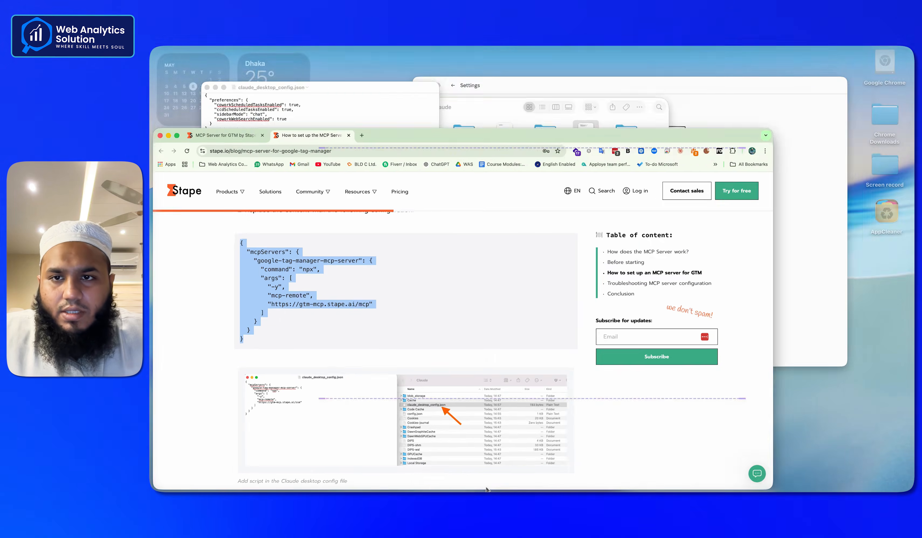
click(279, 148)
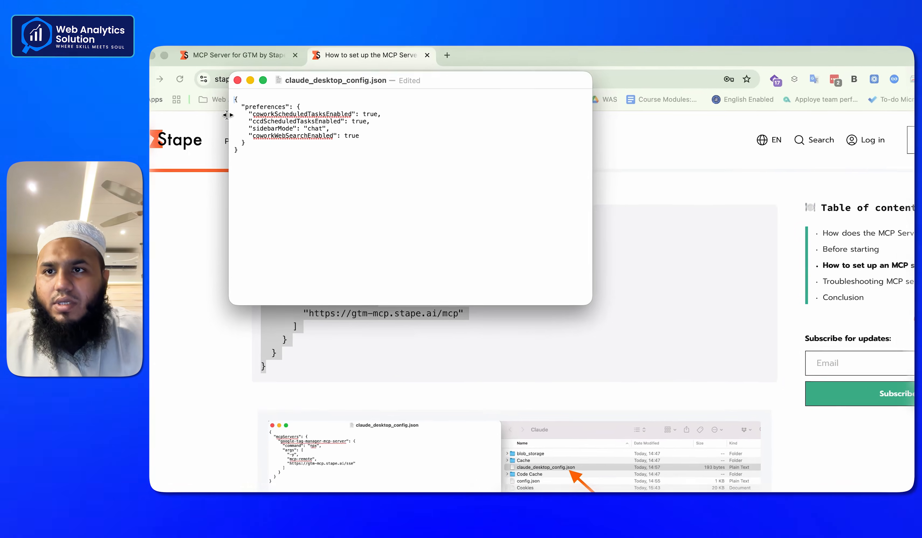
key(Return)
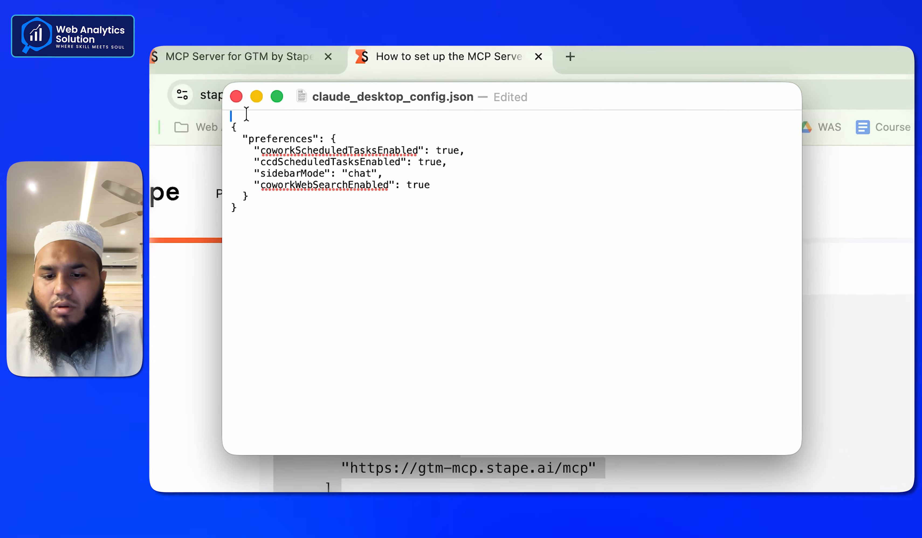
key(super+v)
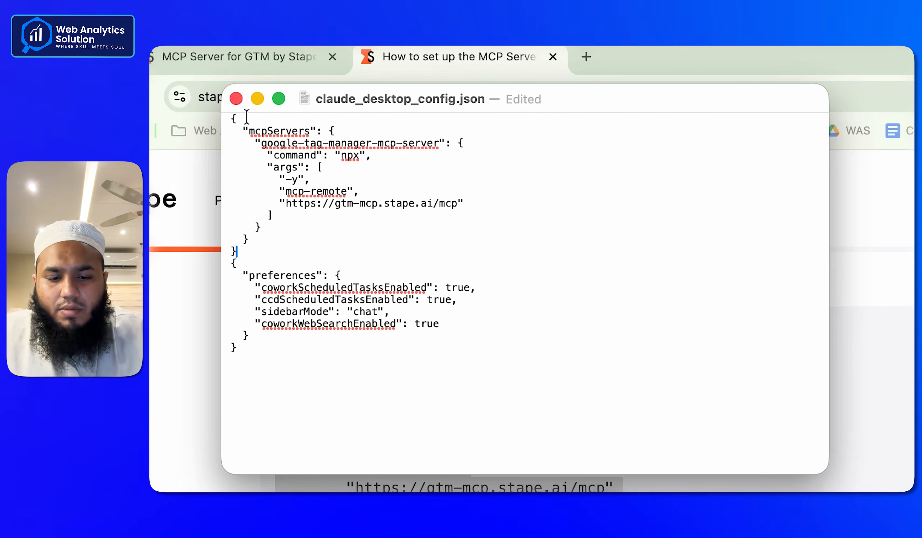
text(,)
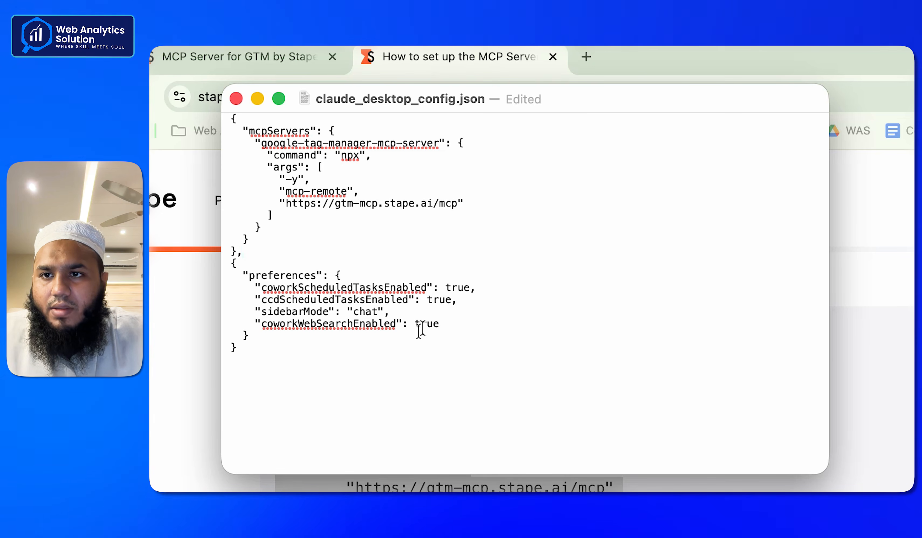
Copy the entire contents of claude_desktop_config.json and paste them into a new chat in the Claude desktop app
drag(253, 367, 187, 119)
key(super+c)
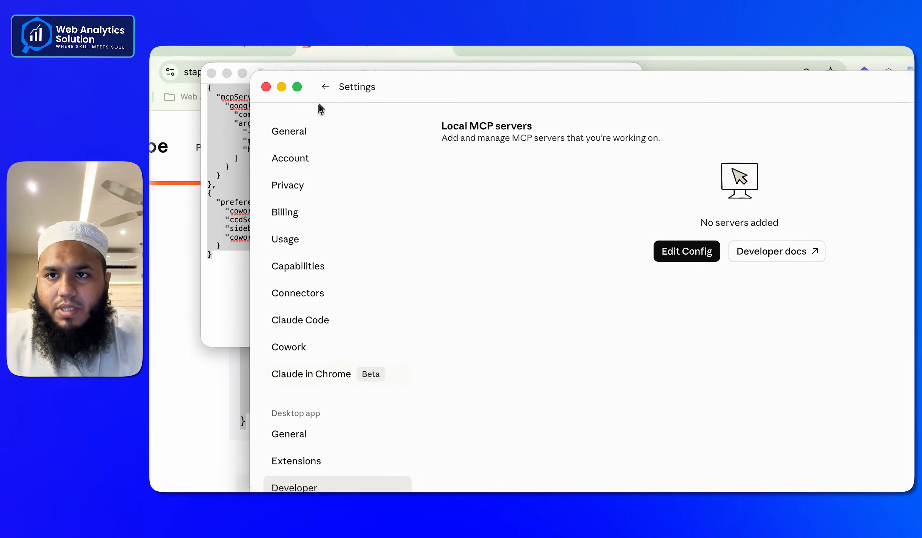
click(292, 69)
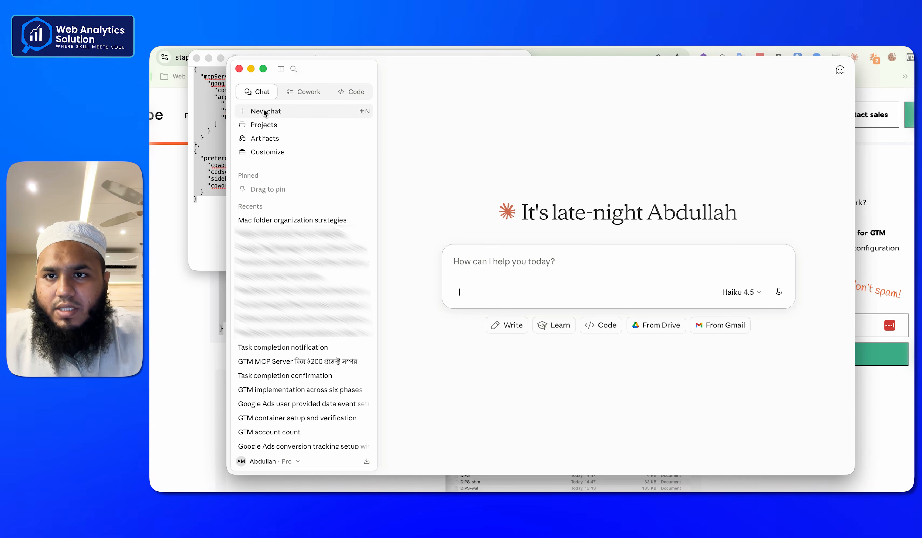
key(super+v)
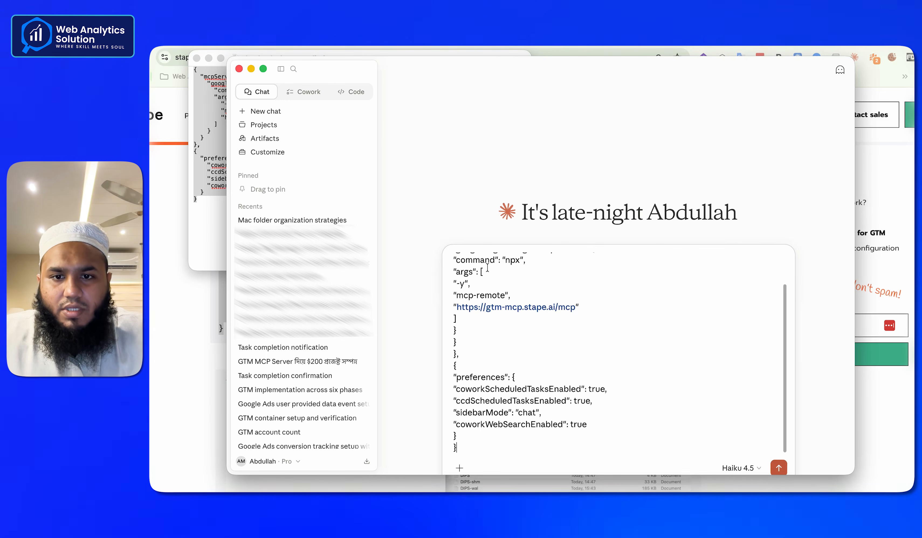
Add the request "fix the code structure if there is any errors" below the pasted configuration and send the message
key(shift+Return)
text(fi)
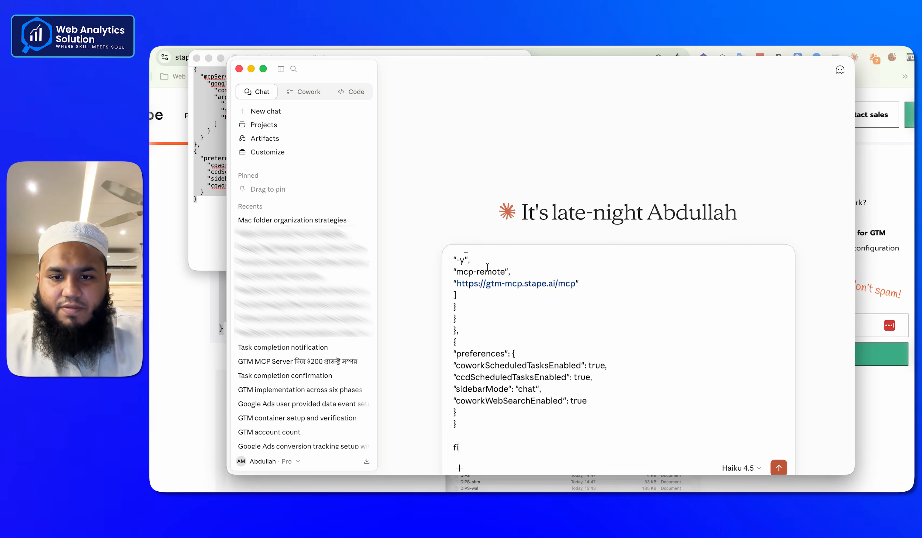
text(x the code )
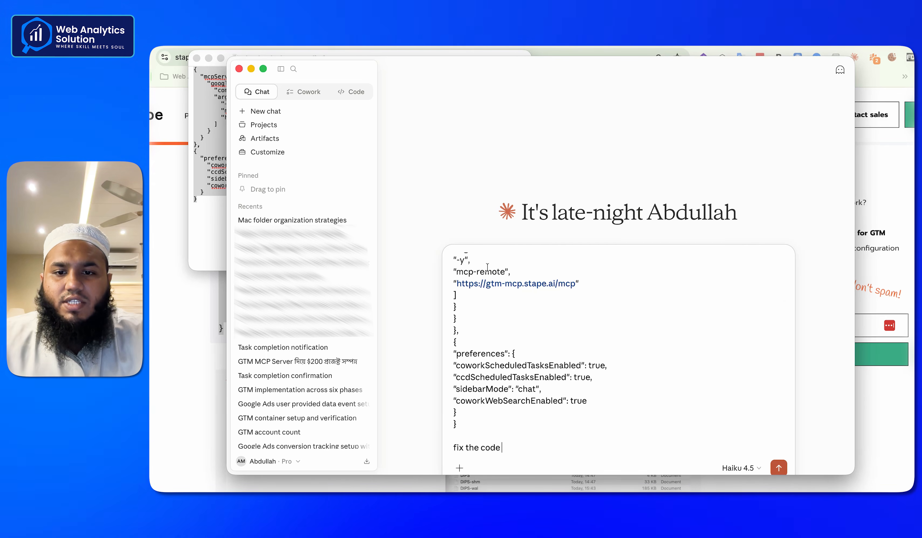
text(struction)
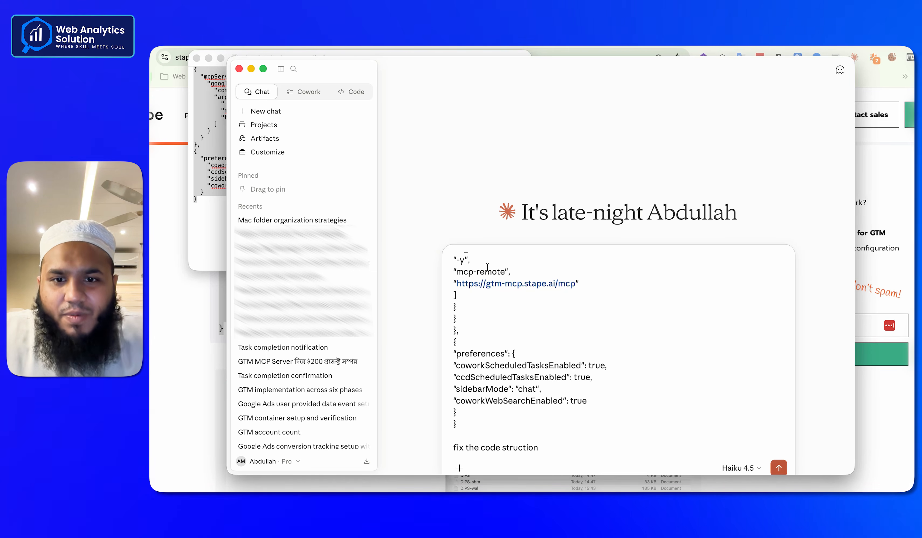
key(BackSpace)
key(BackSpace)
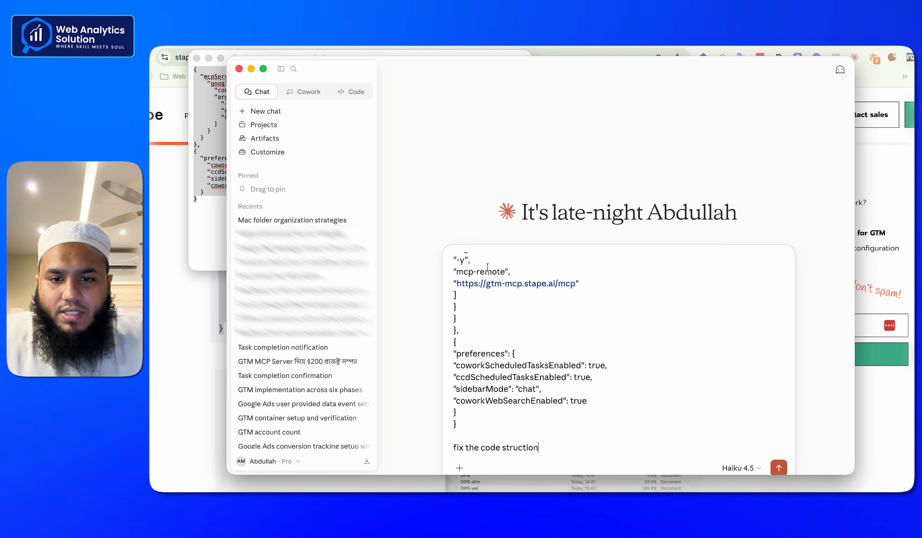
text(ure if )
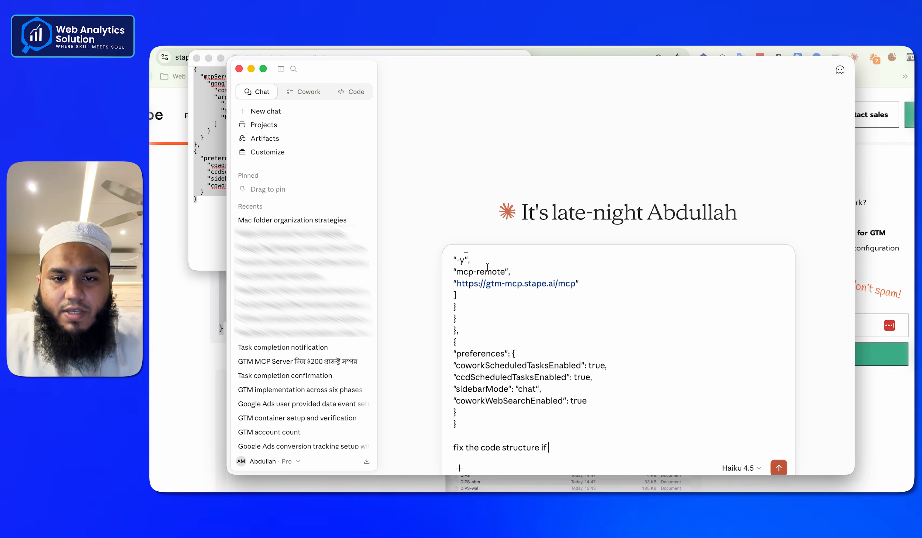
text(there is an)
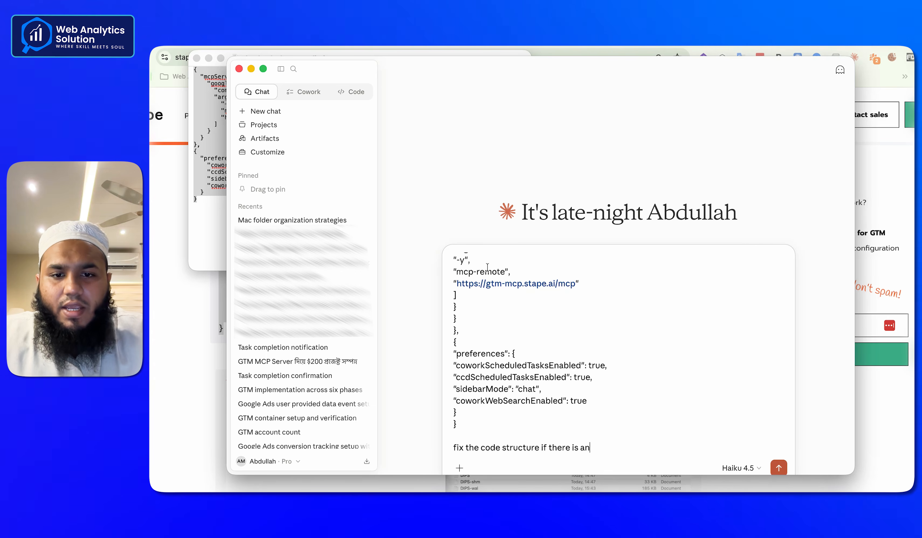
text(y err)
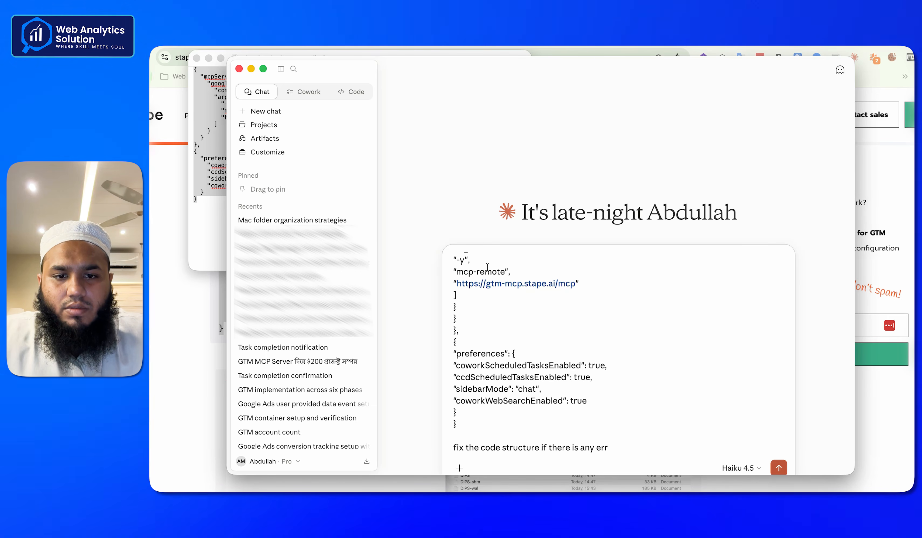
text(ors)
key(Return)
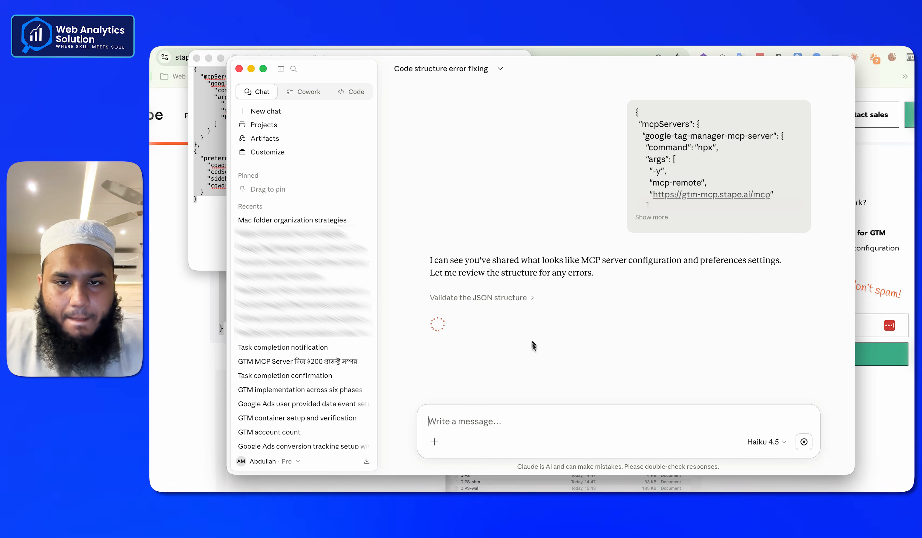
Review Claude's JSON validation and copy the code block under "Corrected Version"
click(530, 298)
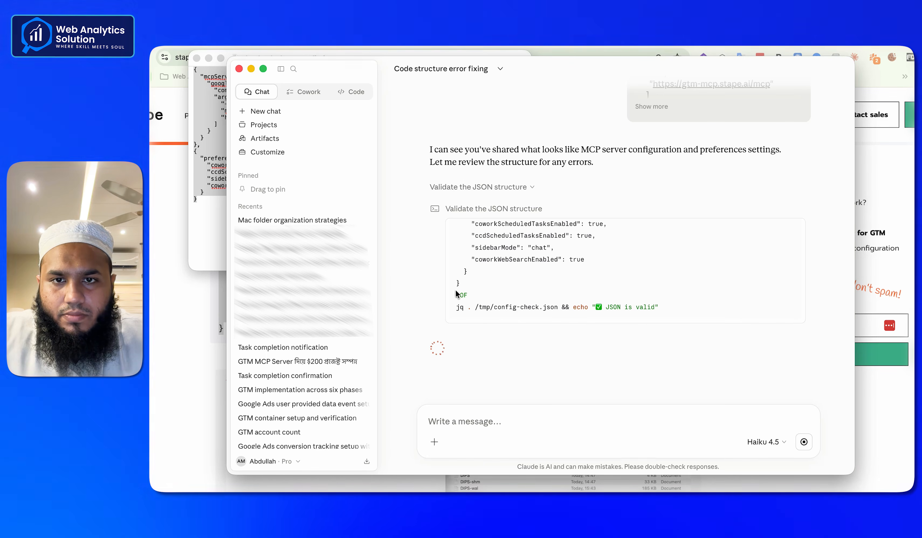
scroll(533, 390, up, 10)
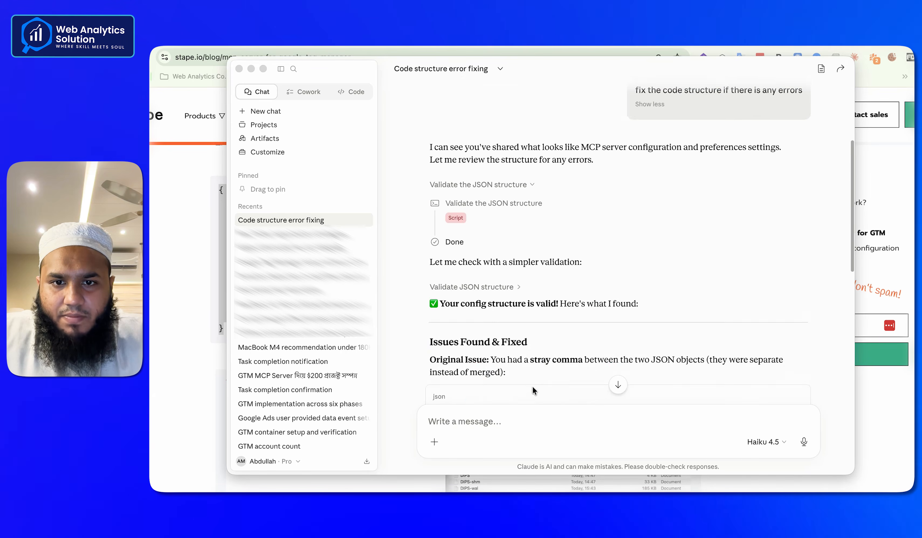
scroll(532, 390, down, 12)
scroll(532, 386, down, 5)
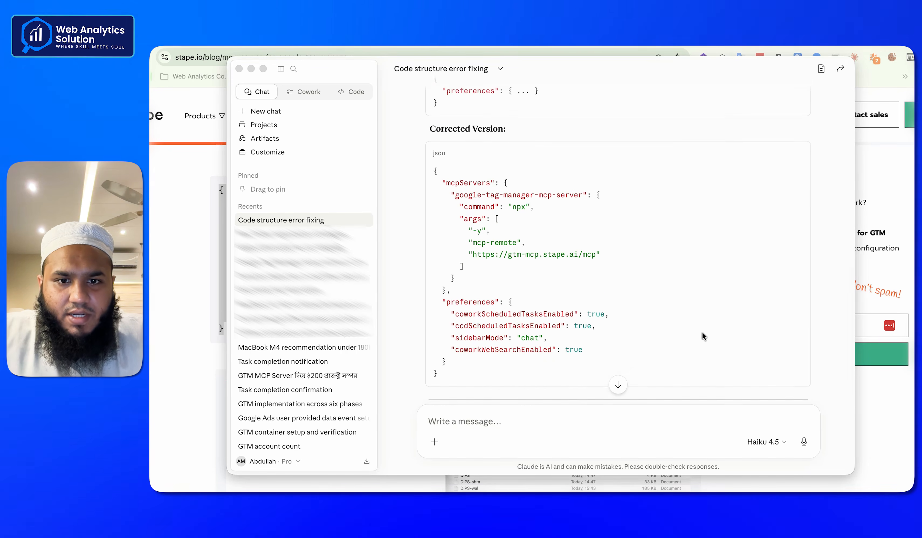
scroll(455, 314, up, 2)
scroll(455, 313, up, 1)
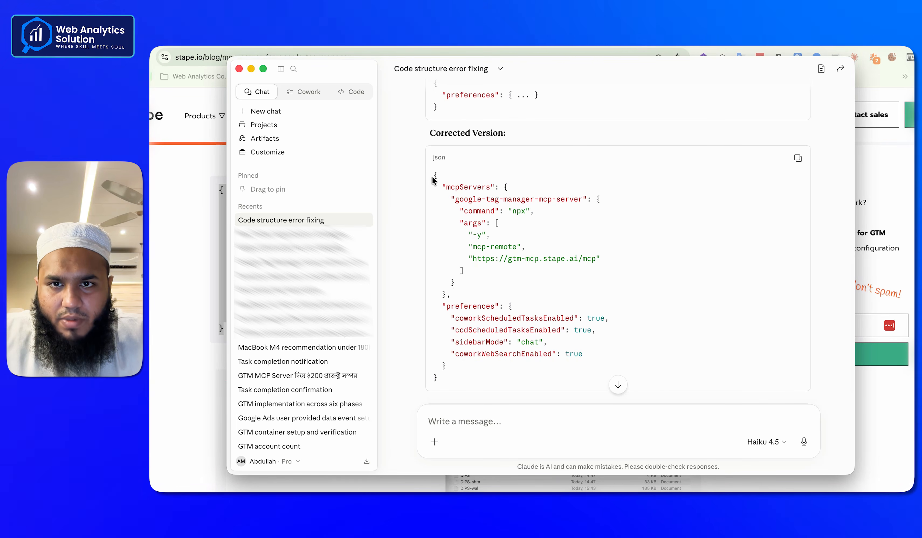
click(794, 162)
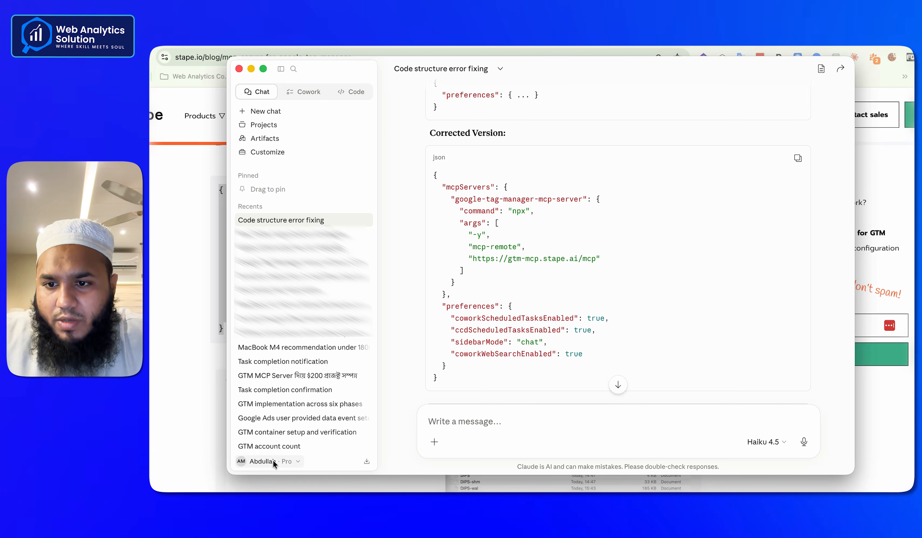
Return to claude_desktop_config.json and replace all its contents with the copied corrected JSON
click(273, 462)
click(278, 345)
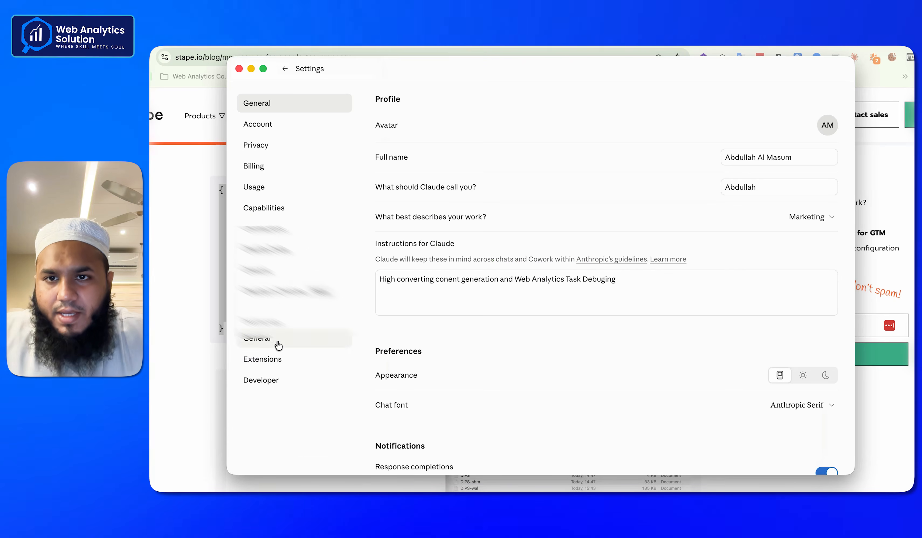
key(ctrl+Up)
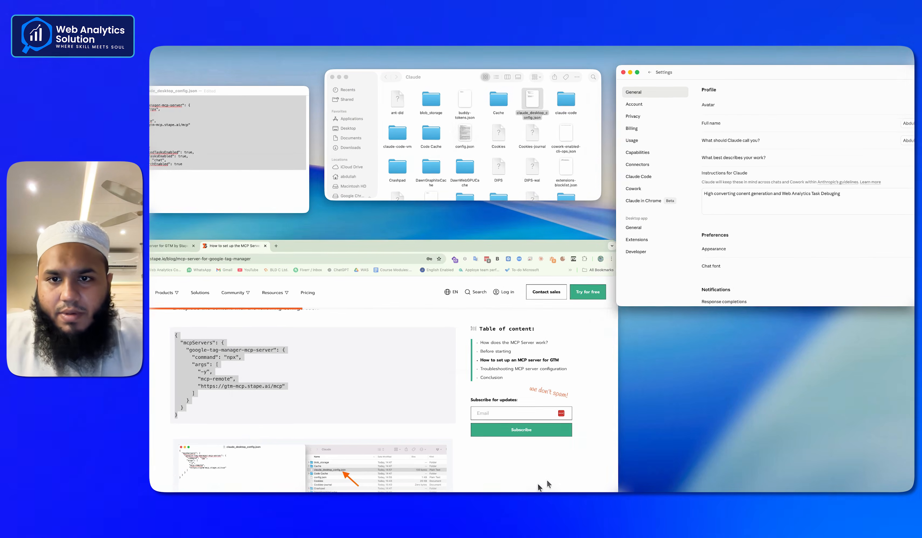
click(204, 178)
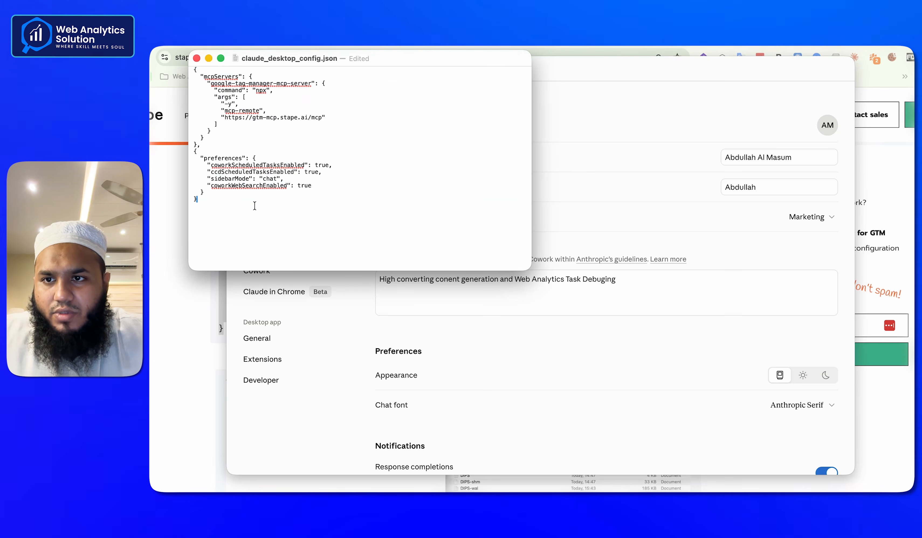
key(super+v)
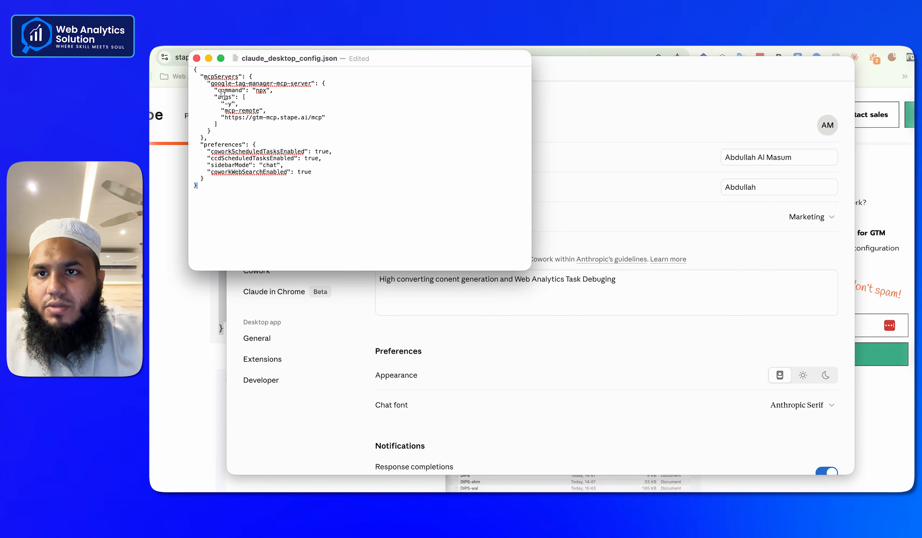
click(273, 90)
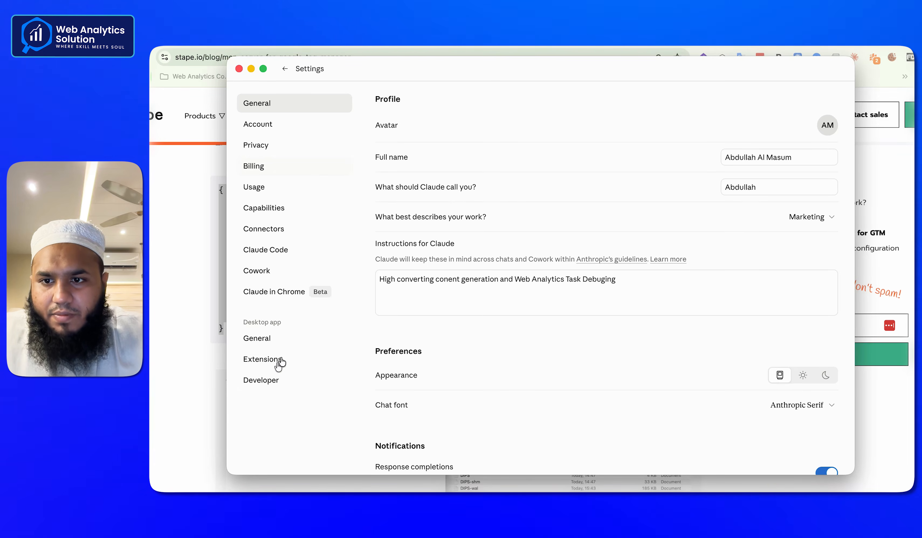
Check the local MCP servers in Claude's developer settings, then quit and relaunch the Claude desktop app
click(263, 382)
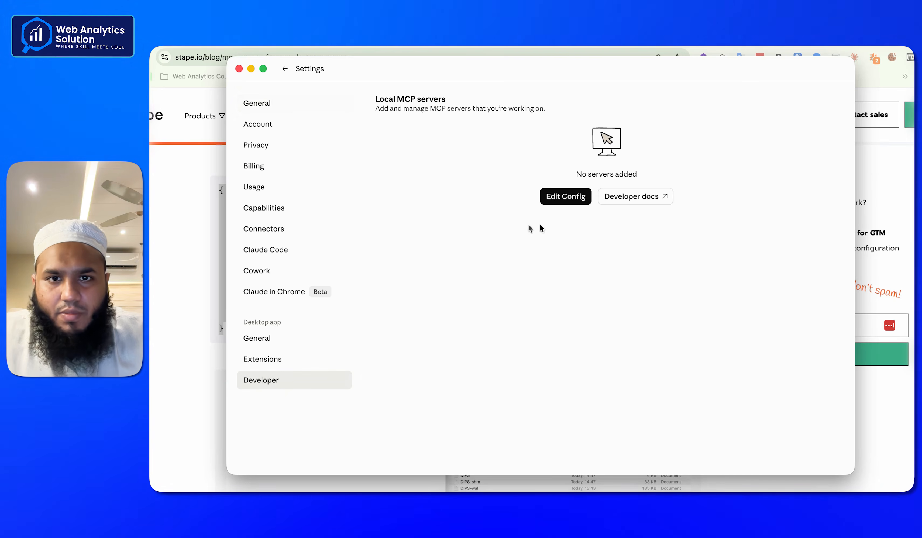
click(239, 69)
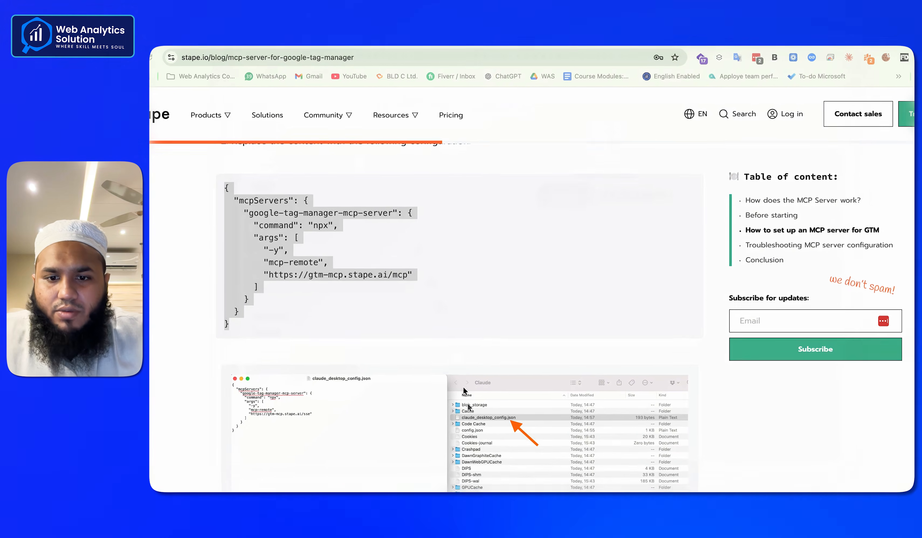
right_click(480, 496)
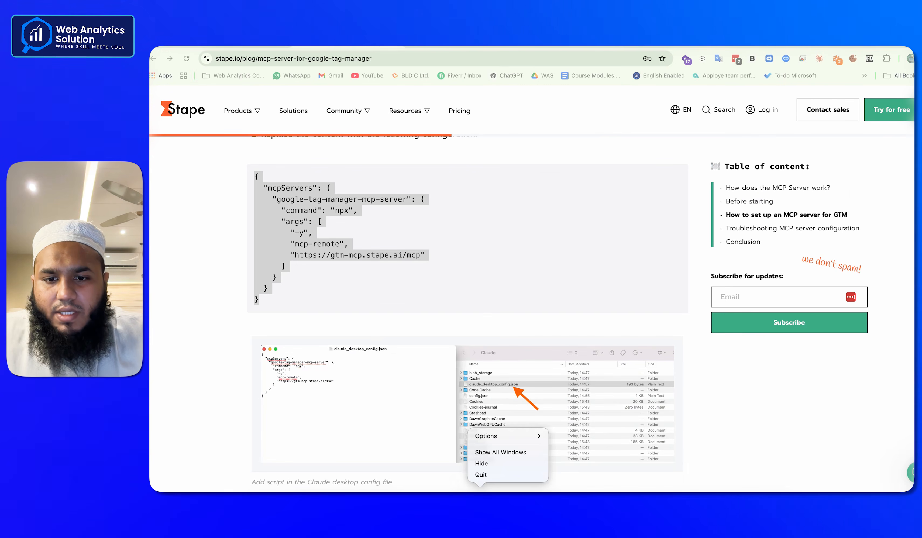
click(487, 476)
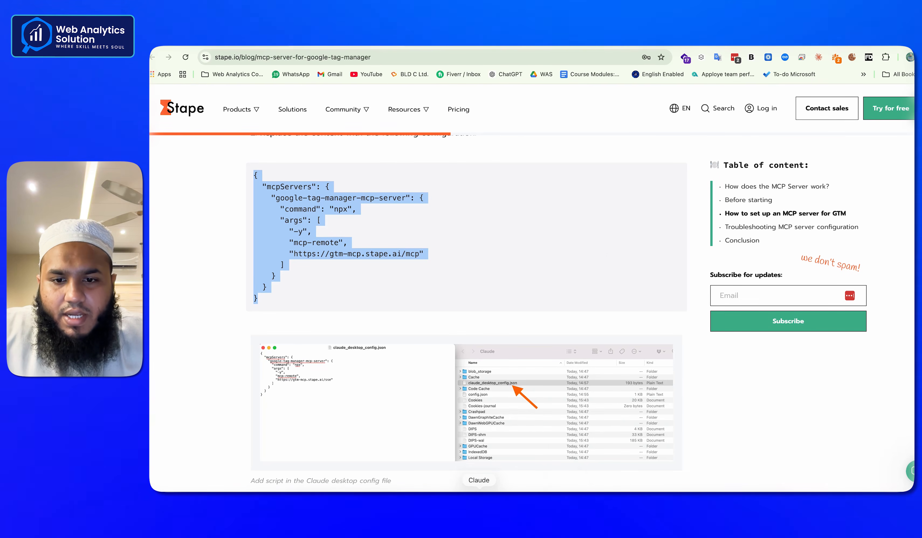
click(482, 486)
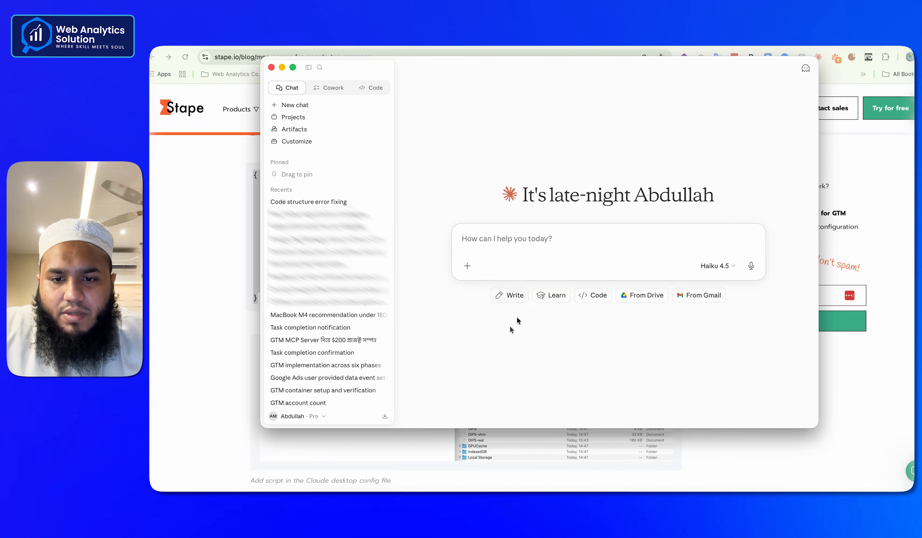
drag(422, 70, 394, 97)
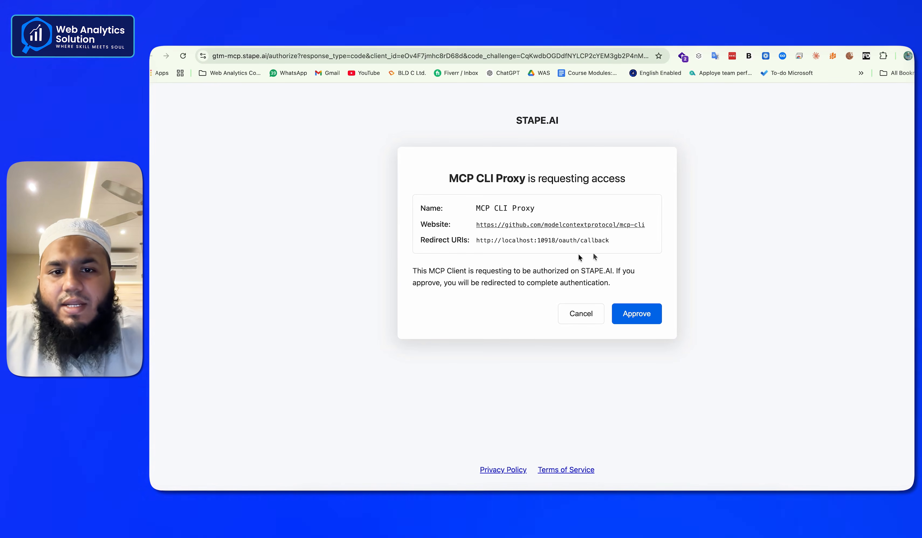
Approve the MCP CLI Proxy request on STAPE.AI and grant Stape MCP Server for Google Tag Manager access to the Google account
click(634, 316)
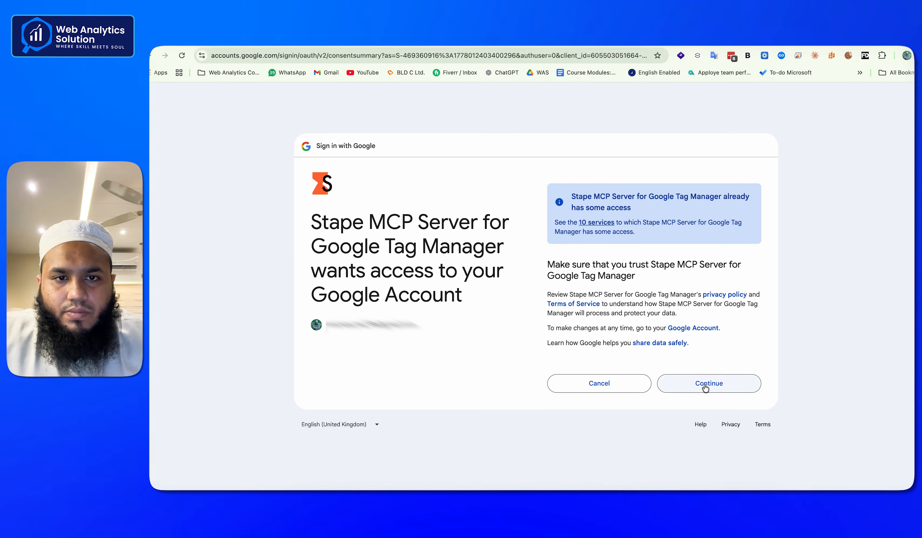
click(705, 385)
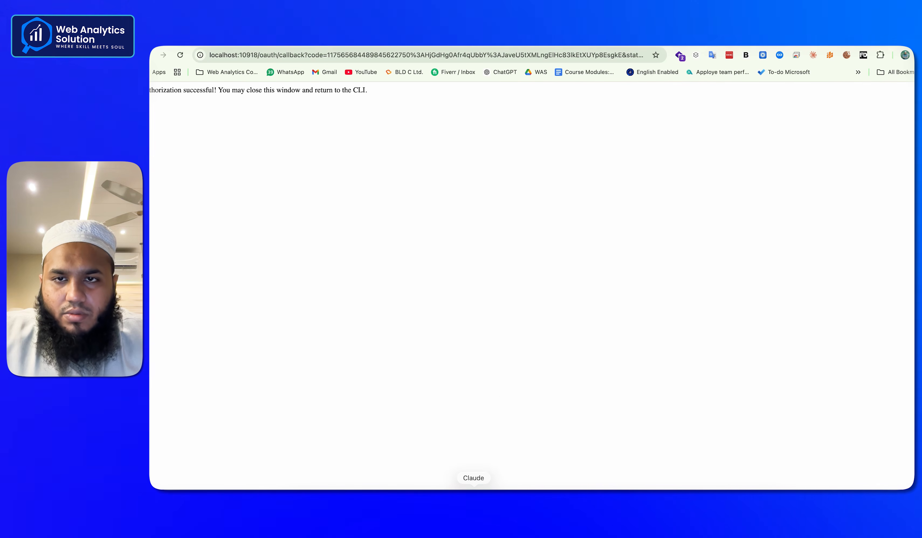
Switch to the Claude desktop app and check the status of google-tag-manager-mcp-server in the developer settings
click(471, 486)
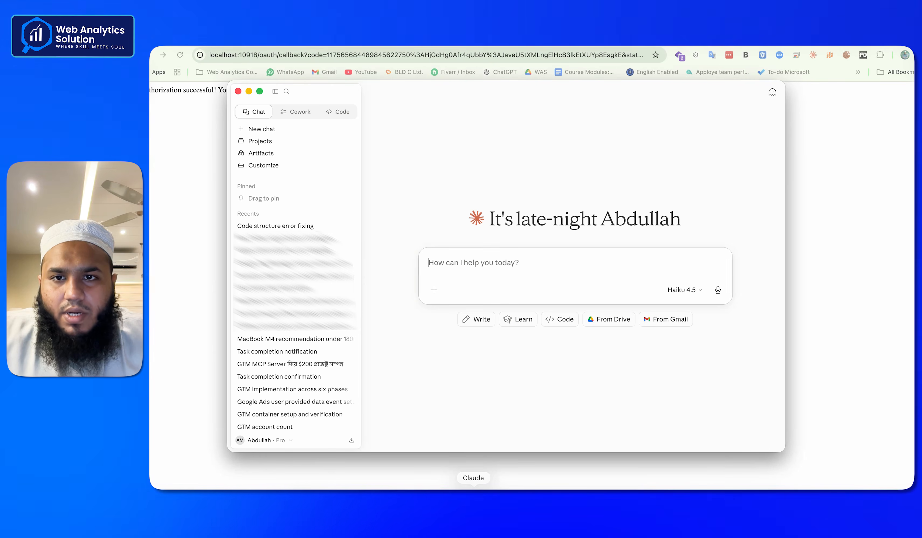
click(254, 442)
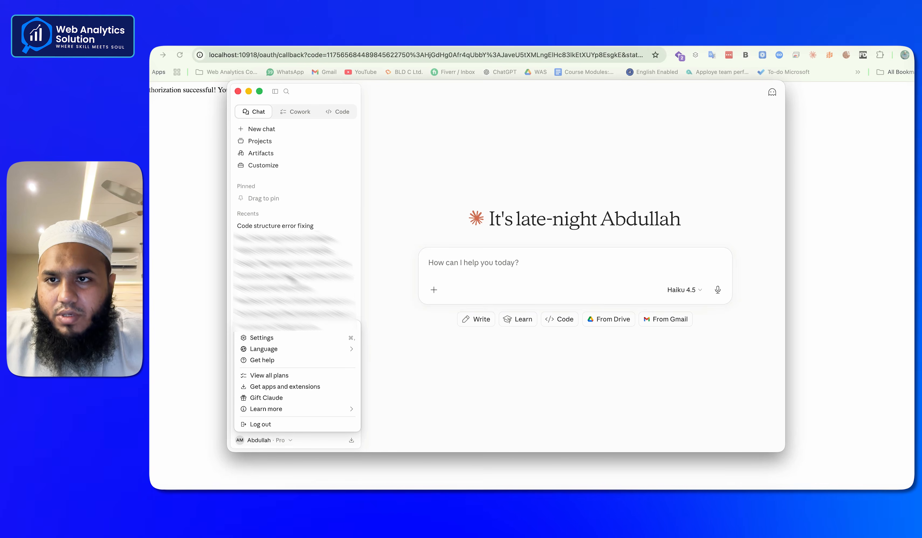
click(263, 341)
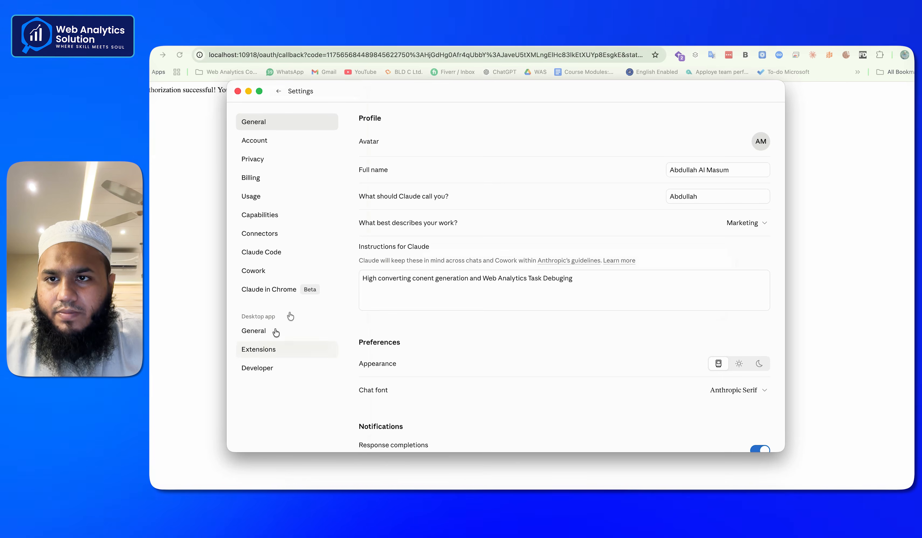
click(266, 374)
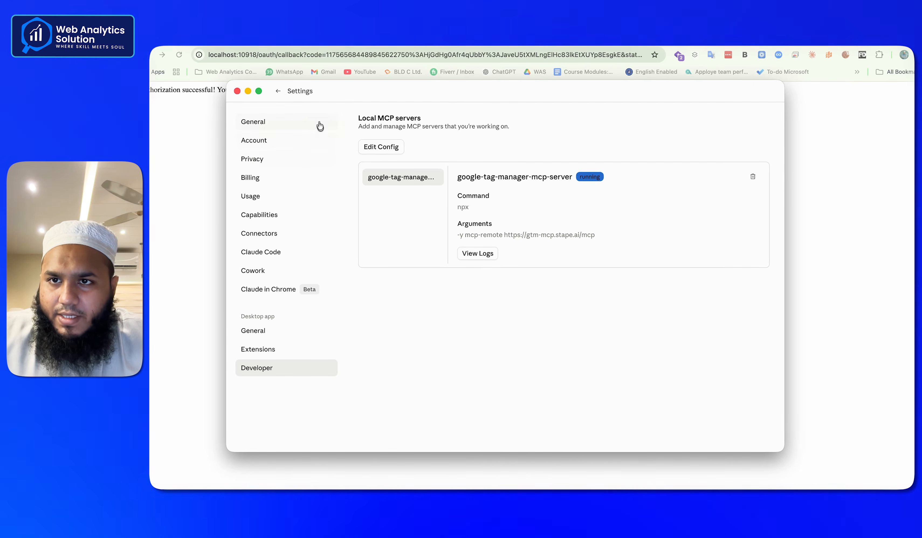
click(277, 90)
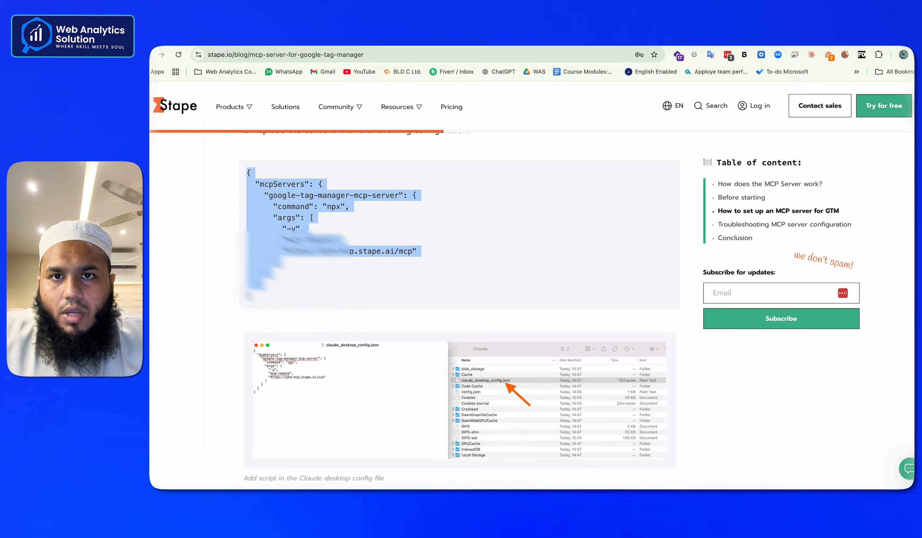
Open Google Tag Manager in a new browser tab and look through the list of accounts
key(ctrl+t)
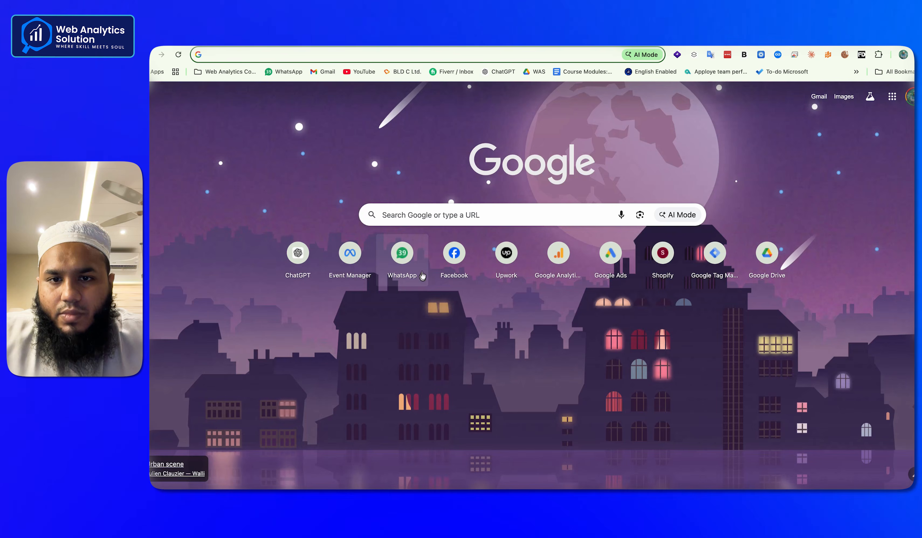
click(704, 263)
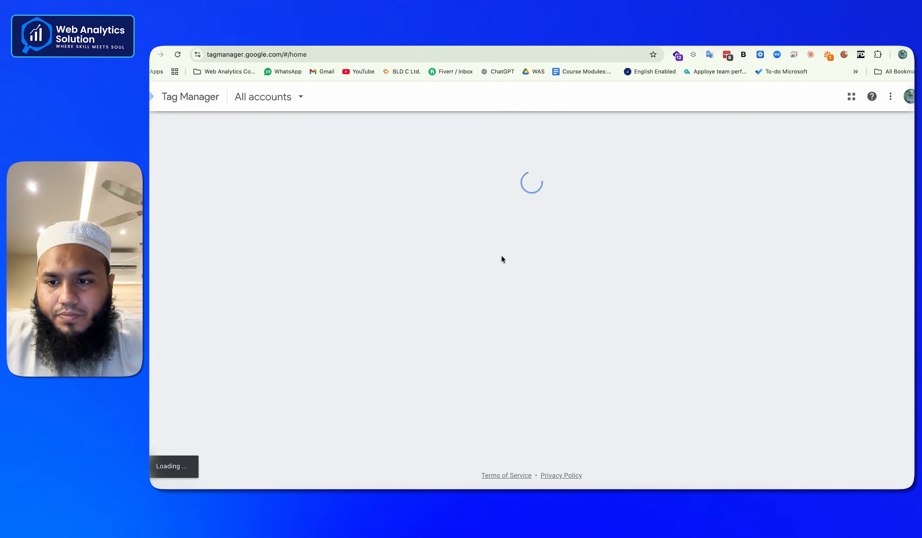
scroll(501, 259, down, 1)
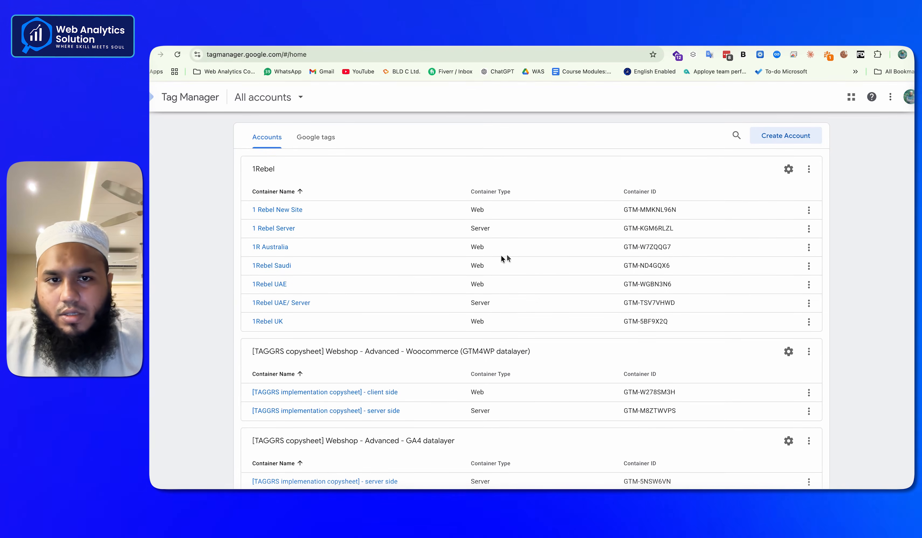
scroll(471, 316, down, 10)
scroll(470, 315, down, 15)
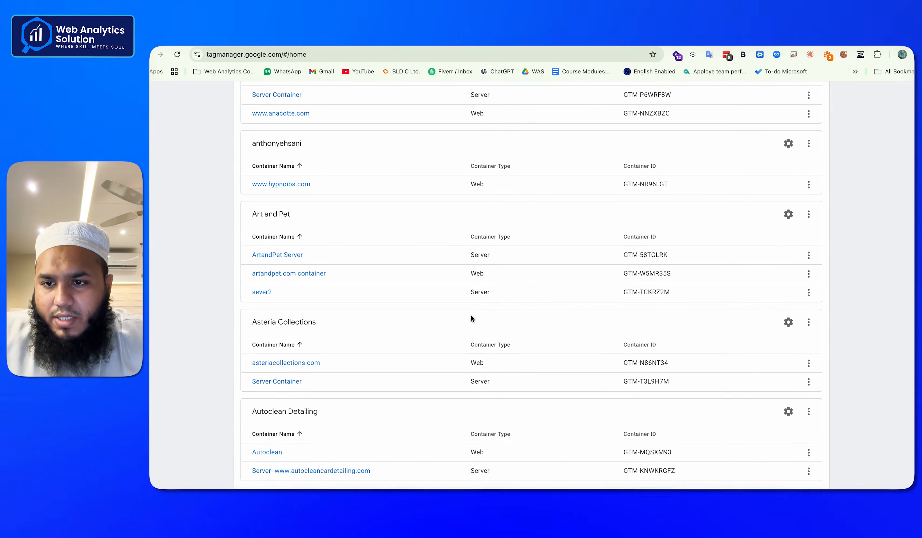
scroll(470, 314, up, 20)
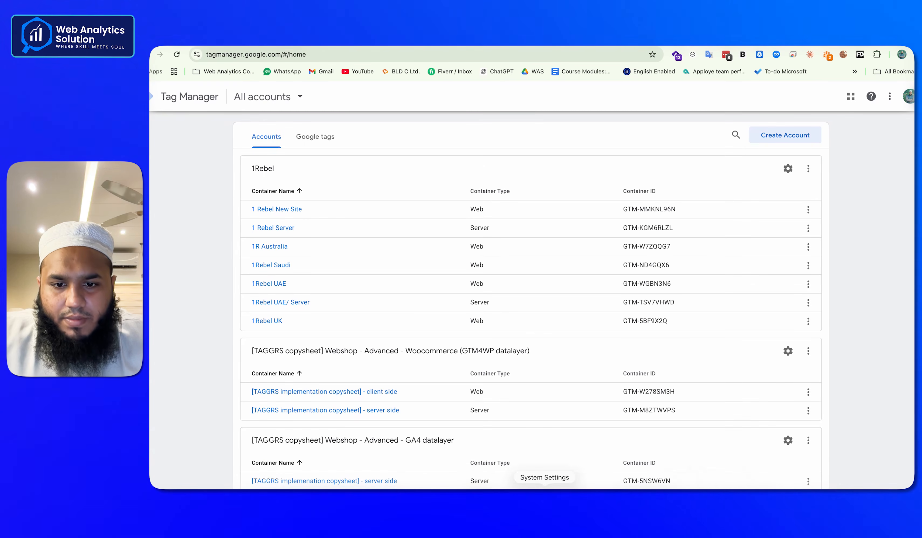
In the Claude desktop app, turn off the Claude in Chrome and Google Drive connectors and select the Sonnet 4.6 model for a new chat
click(470, 495)
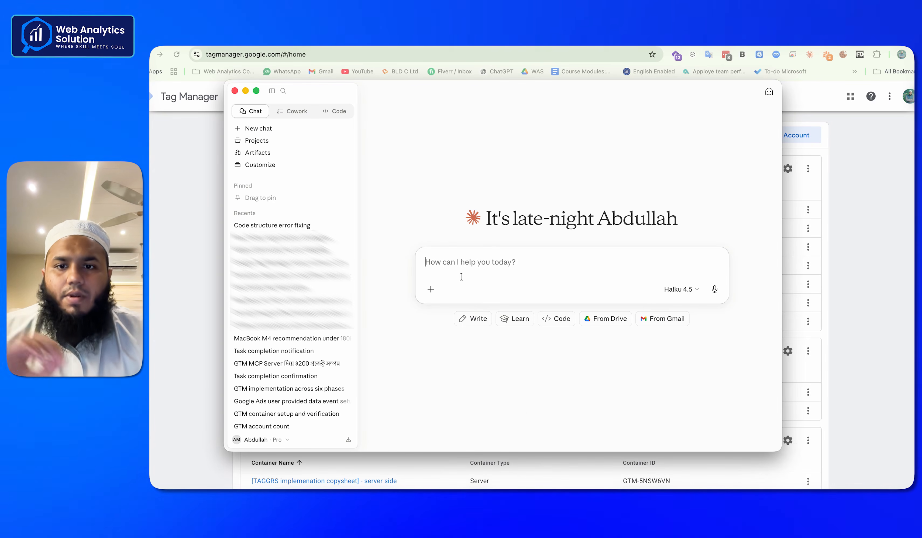
text(how)
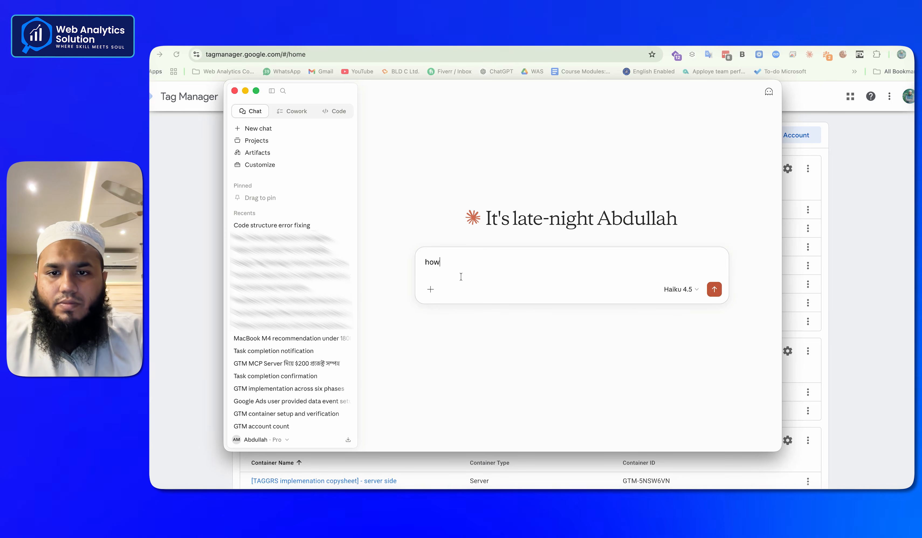
click(431, 290)
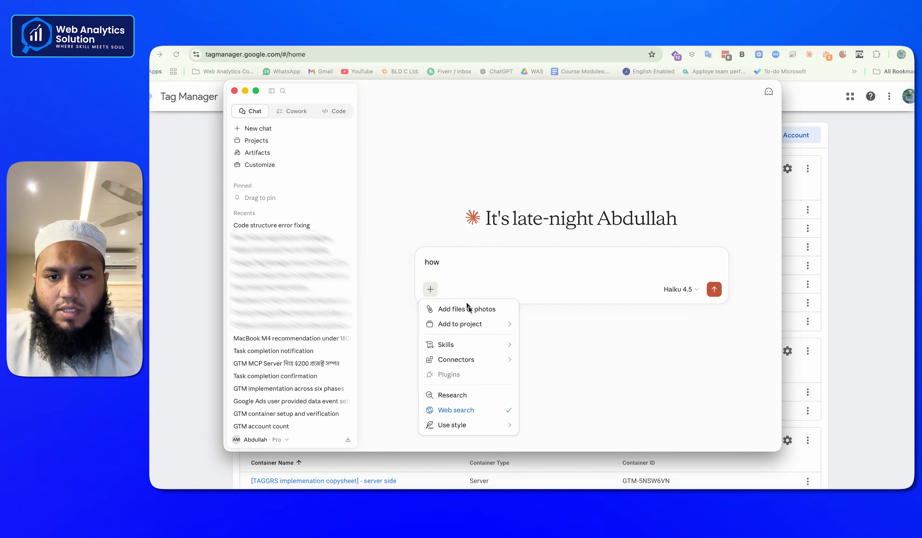
mouse_move(477, 359)
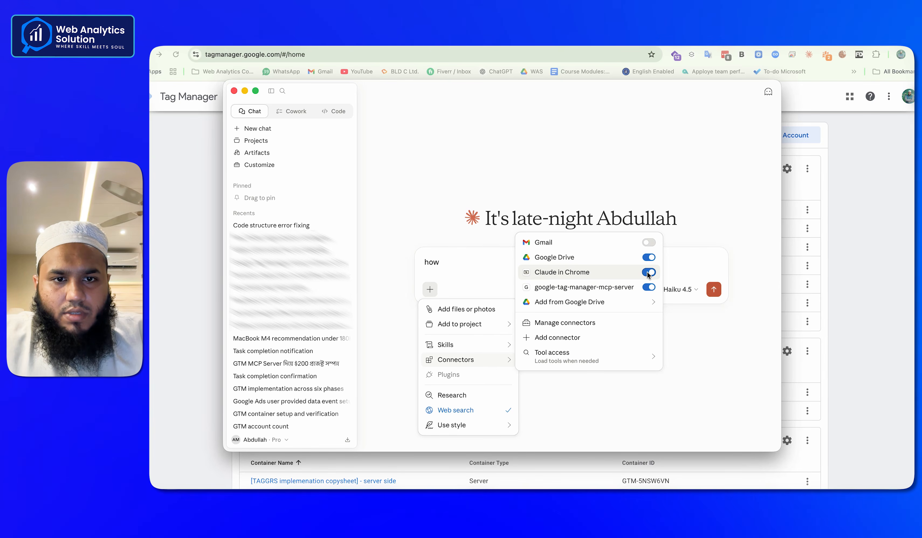
click(648, 272)
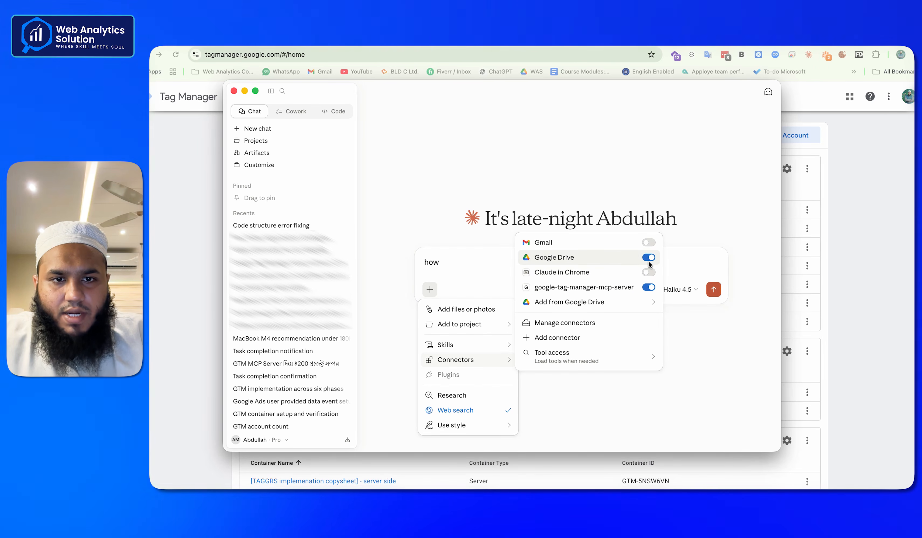
click(648, 258)
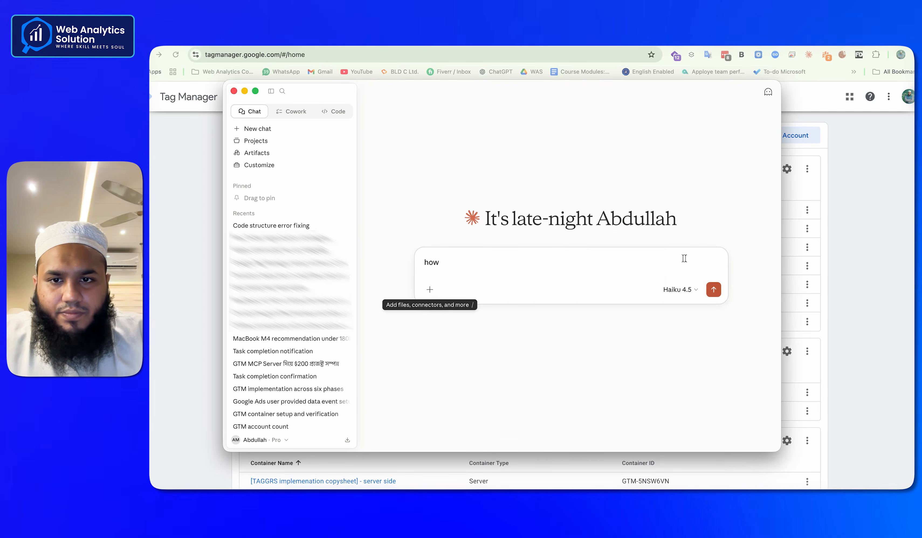
click(672, 293)
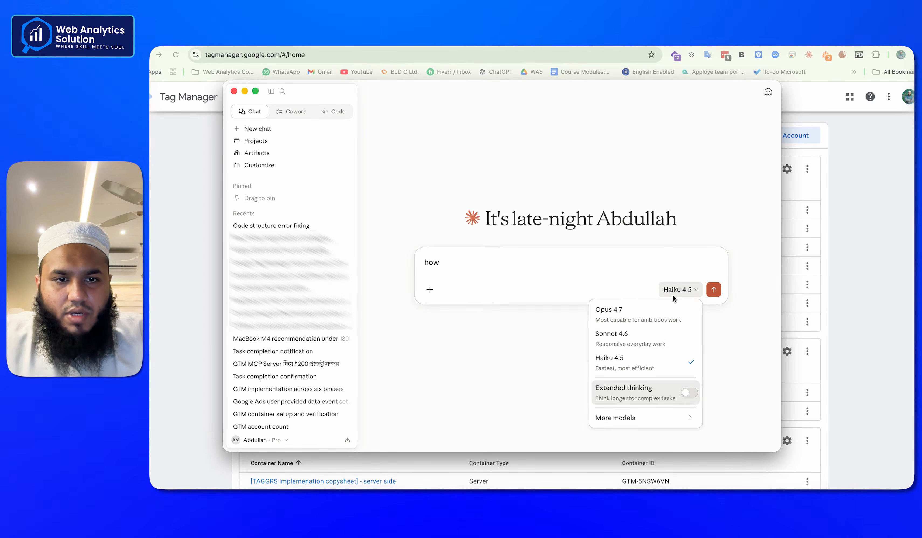
click(624, 338)
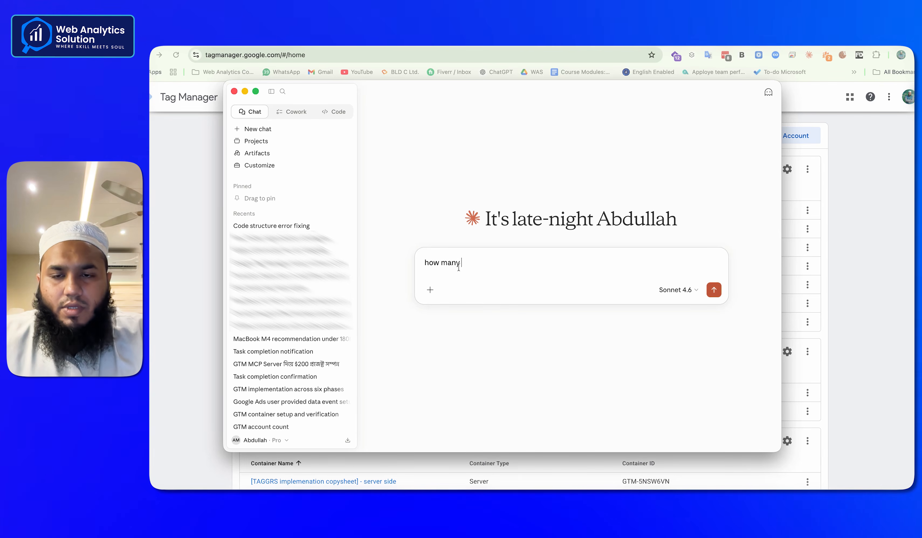
Ask Claude "how many accounts in my google tag manager ? use gtm mcp"
text(accounts in )
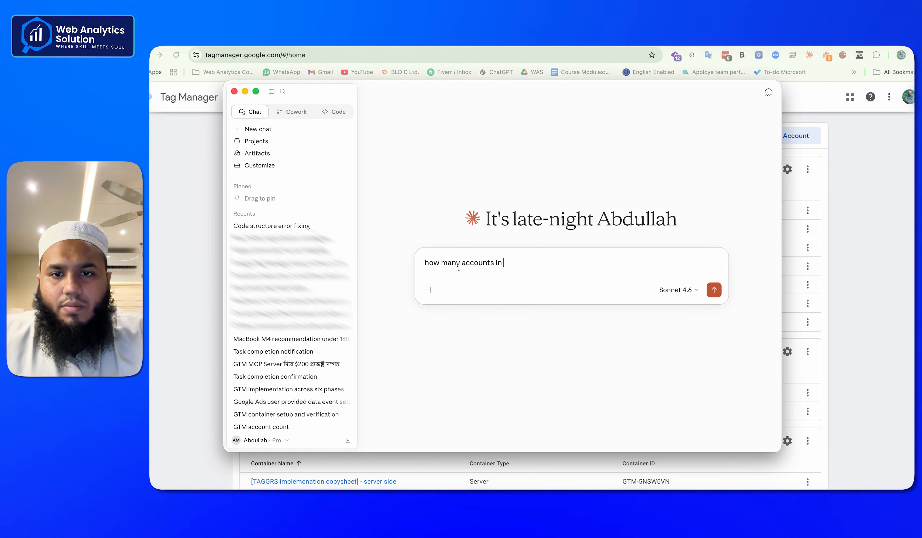
text(my g)
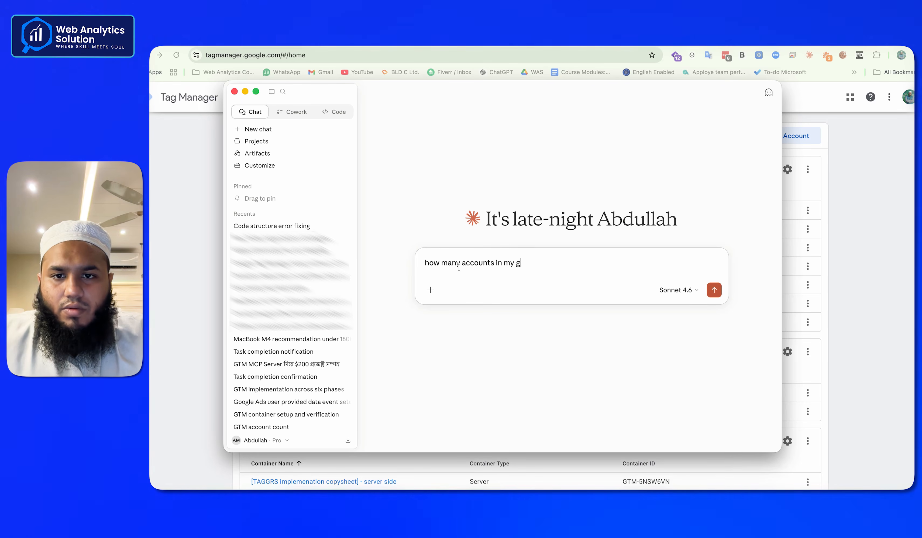
text(oogle tag manager ?)
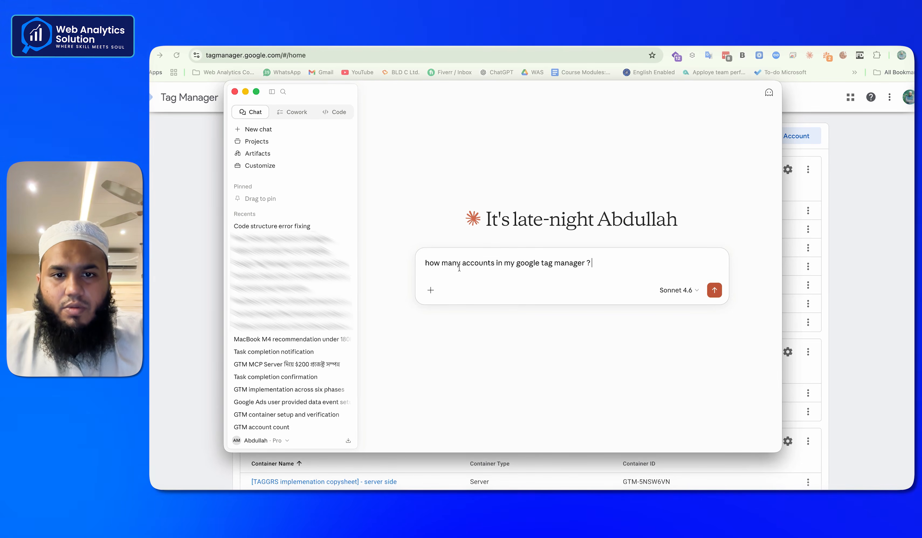
text( use)
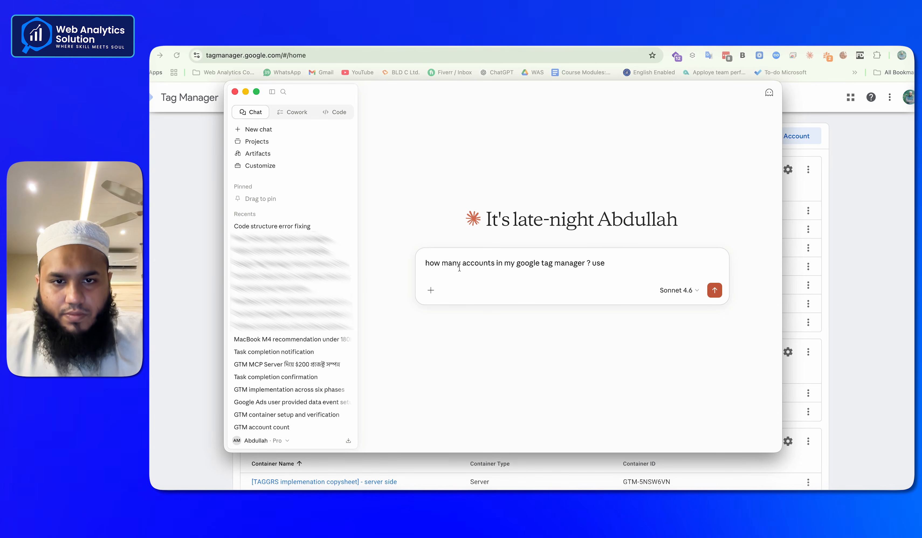
text( the related m)
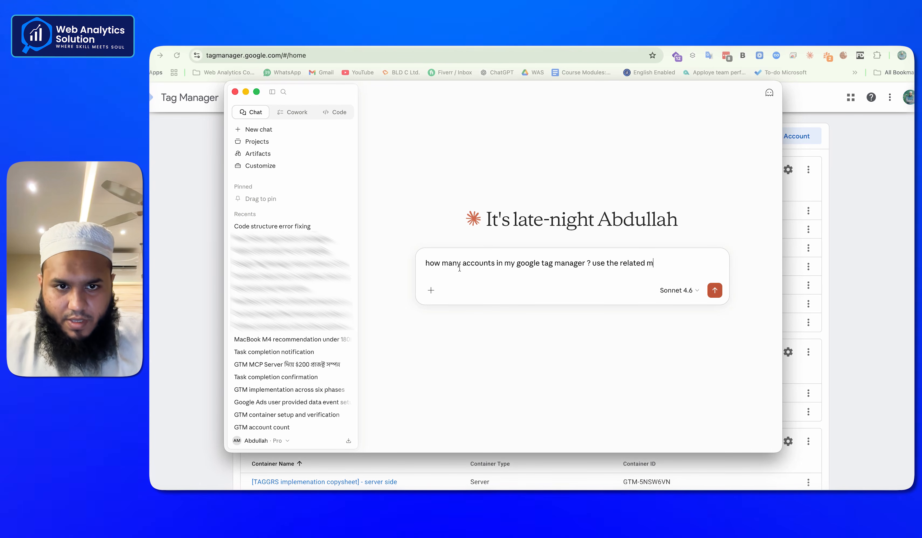
key(BackSpace)
key(BackSpace)
key(BackSpace)
key(BackSpace)
key(BackSpace)
key(BackSpace)
key(BackSpace)
key(BackSpace)
key(BackSpace)
key(BackSpace)
key(BackSpace)
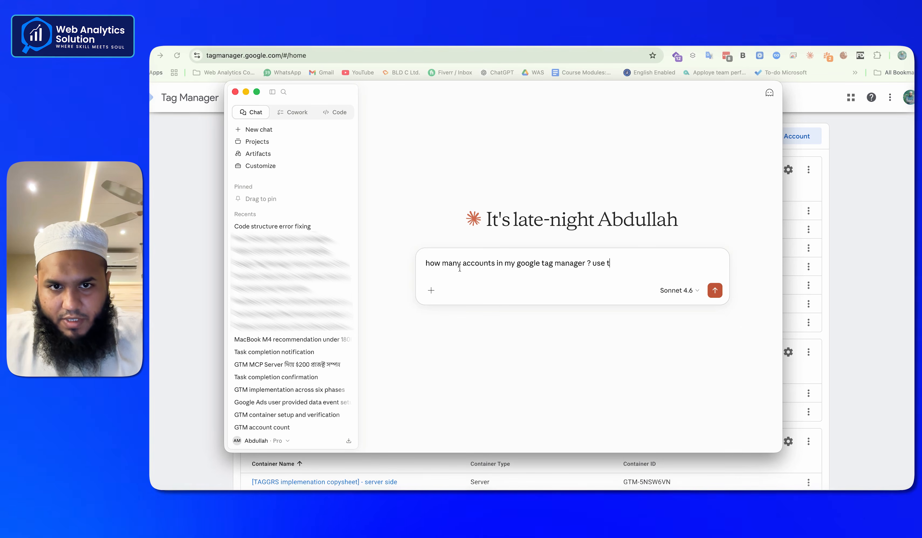
text(gtm mcp)
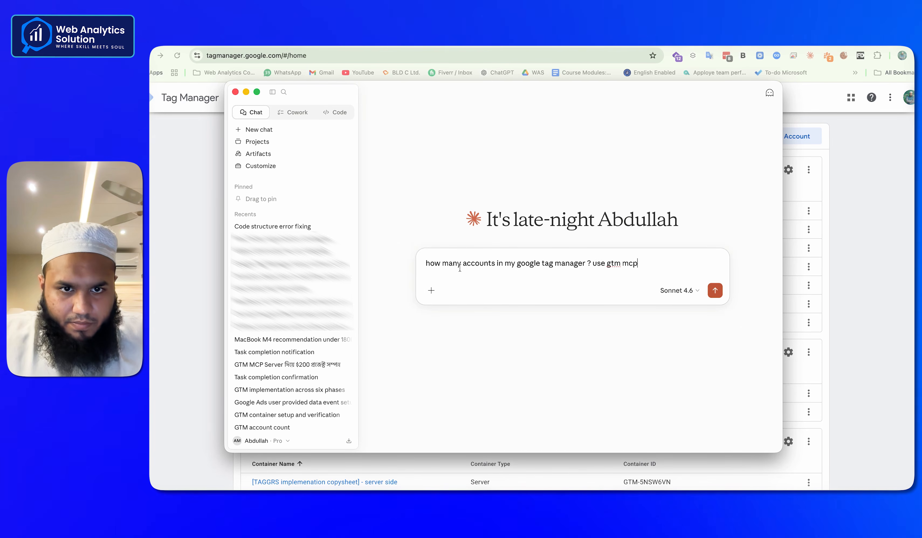
key(Return)
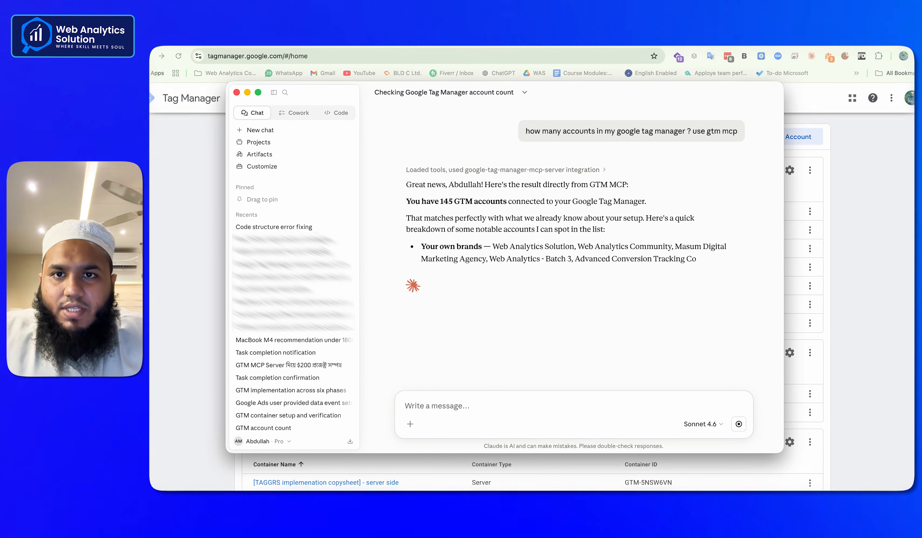
Switch to Tag Manager in the browser and open the tags of the dm-analytics/browser container under Advanced Conversion Tracking Course
key(super+Tab)
scroll(397, 362, down, 10)
scroll(397, 362, up, 5)
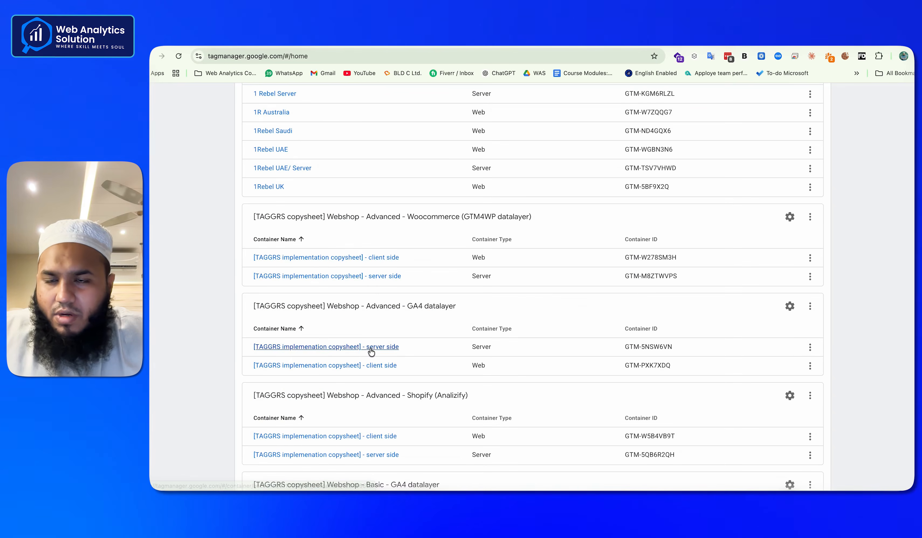
scroll(371, 351, up, 5)
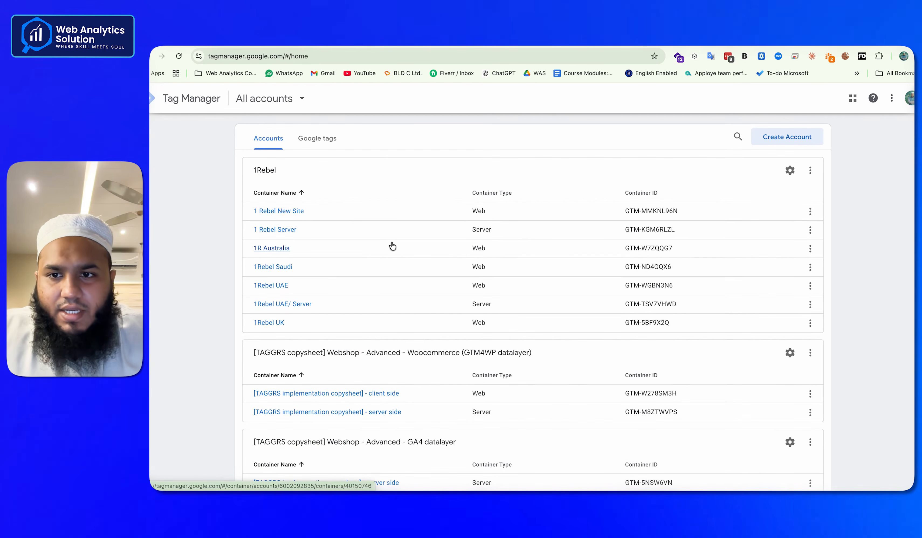
scroll(305, 338, down, 10)
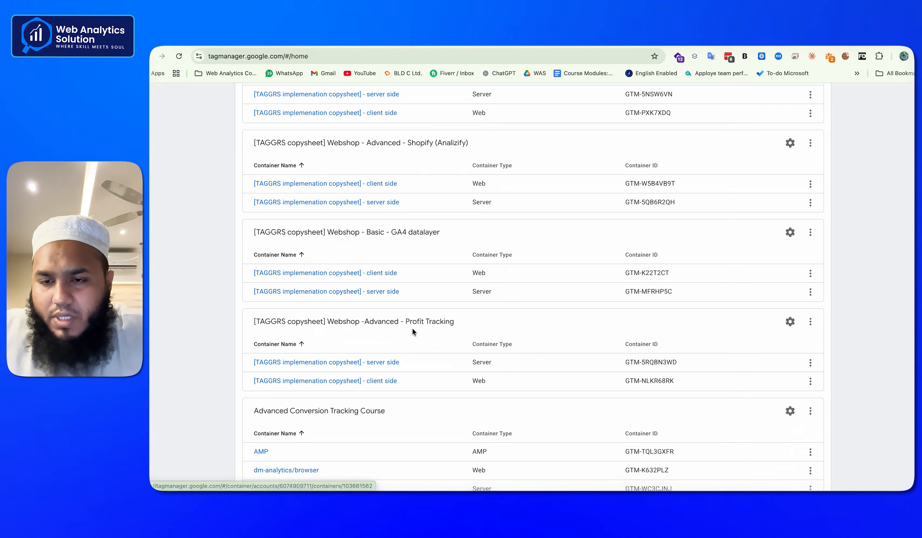
scroll(412, 328, down, 2)
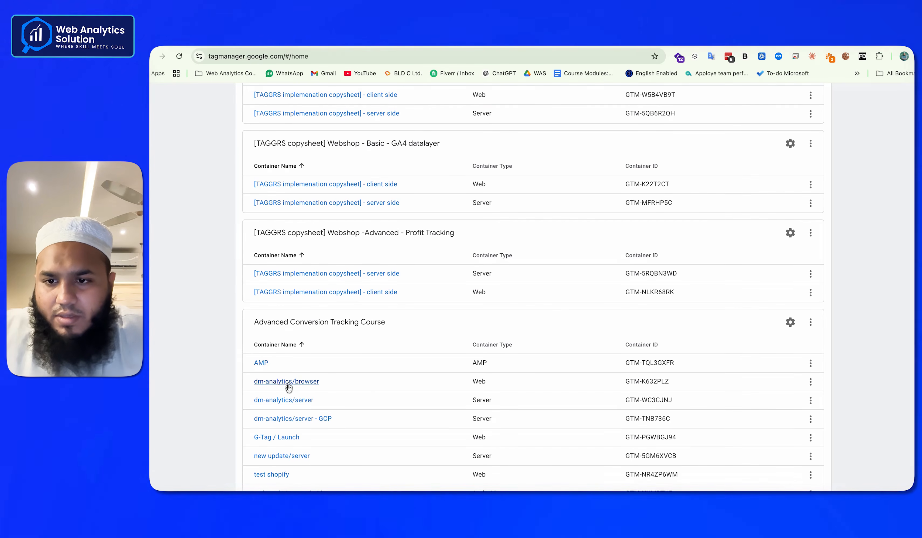
scroll(291, 382, down, 4)
scroll(290, 381, up, 20)
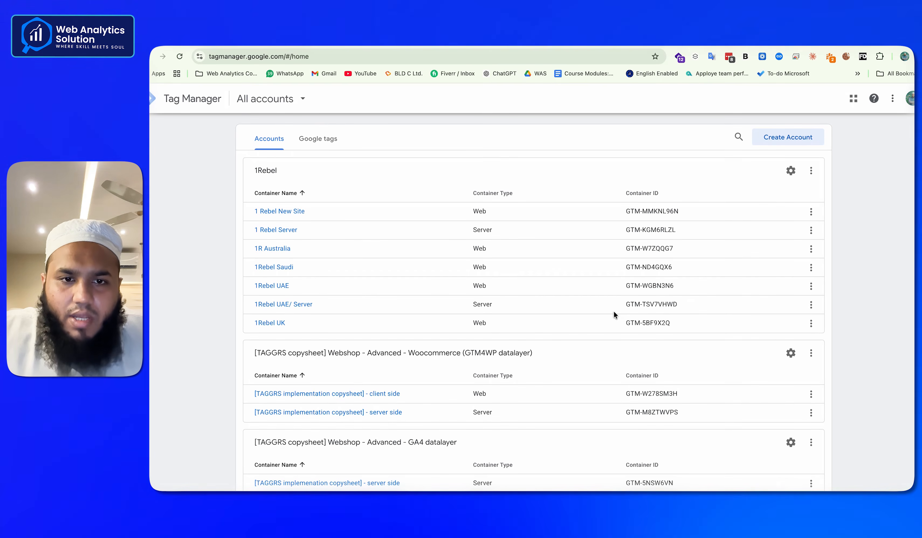
scroll(379, 367, down, 15)
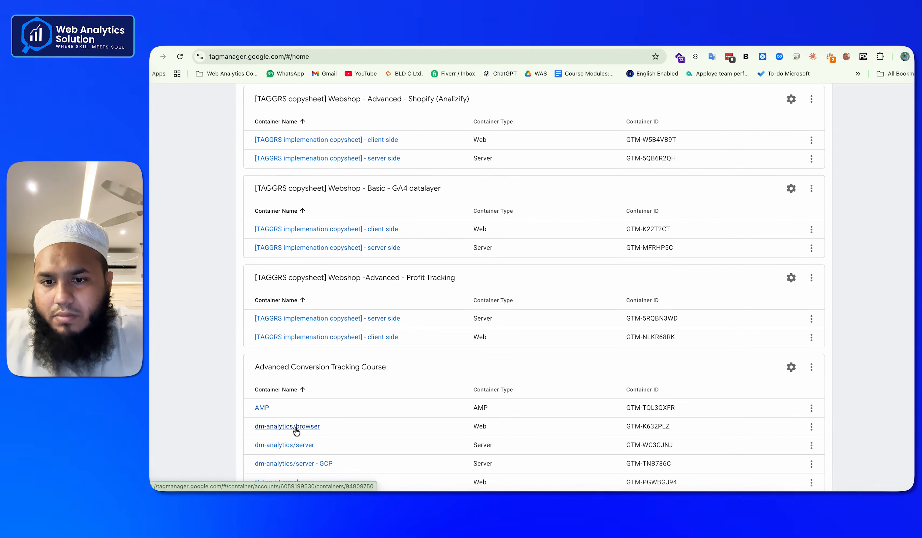
click(300, 426)
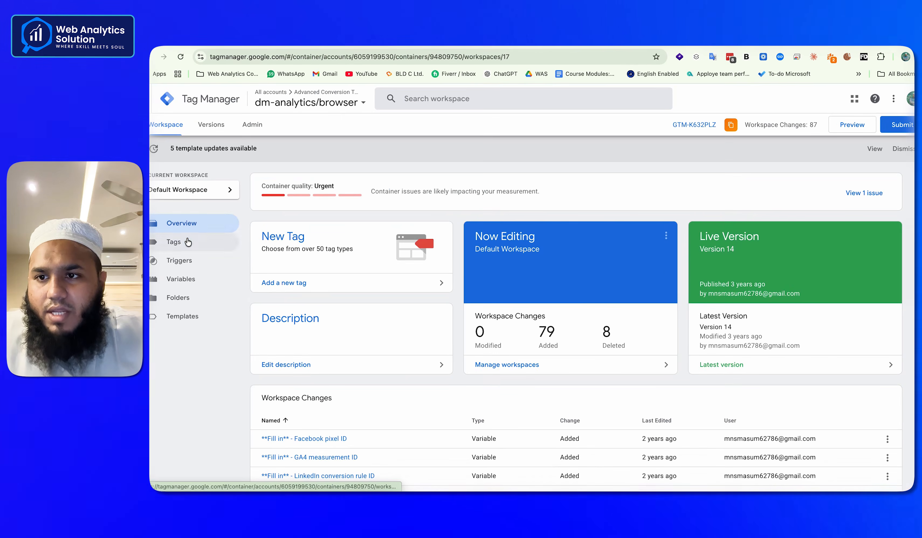
click(188, 242)
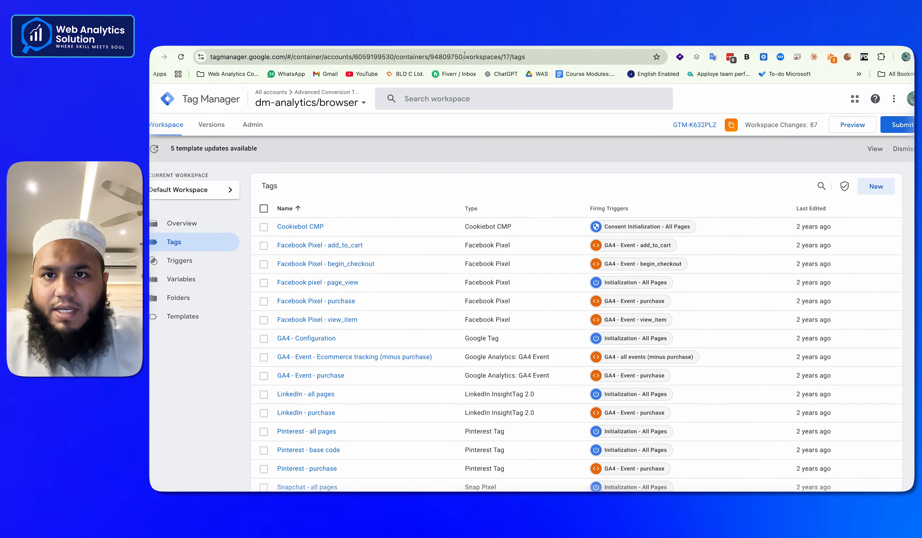
Copy the accounts-and-containers part of the container's URL and paste it into a new message in the Claude desktop app, followed by a line break
drag(401, 57, 323, 58)
key(super+c)
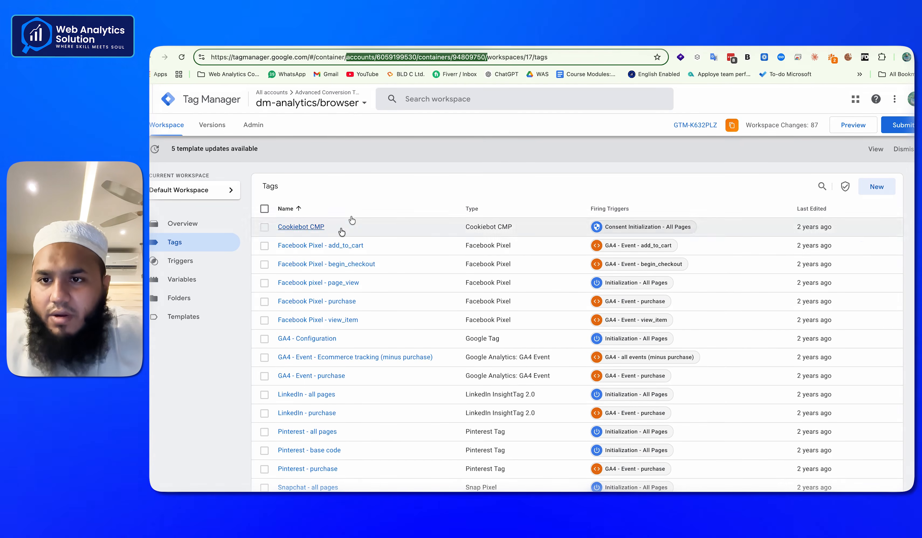
scroll(375, 305, down, 5)
scroll(465, 144, up, 5)
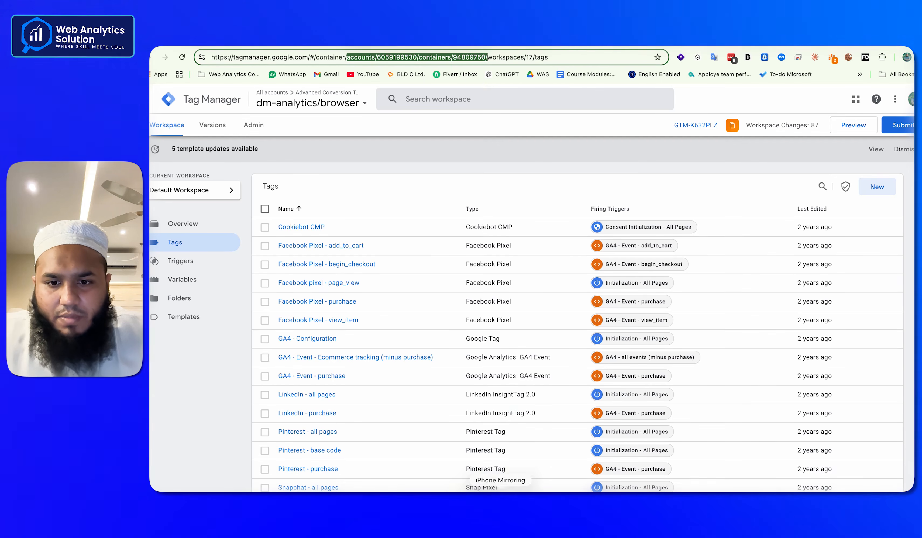
key(super+Tab)
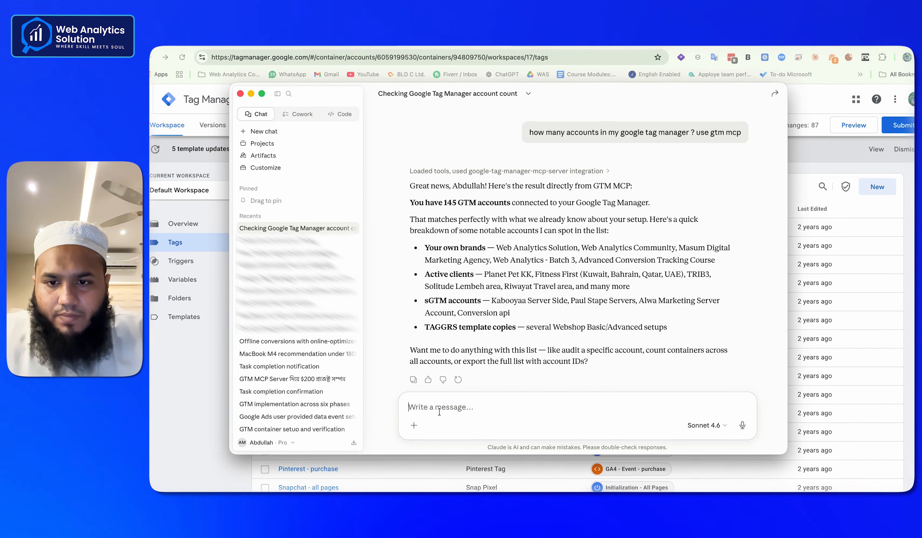
key(super+v)
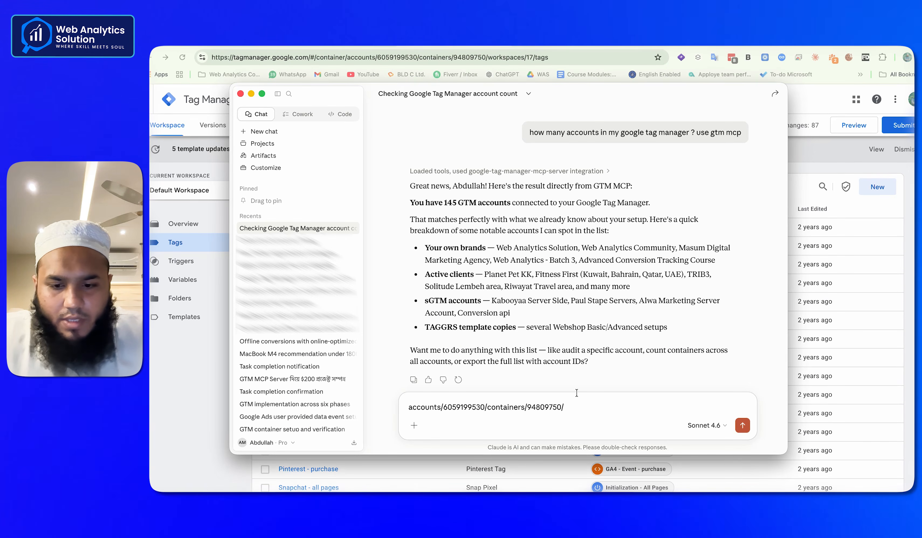
key(shift+Return)
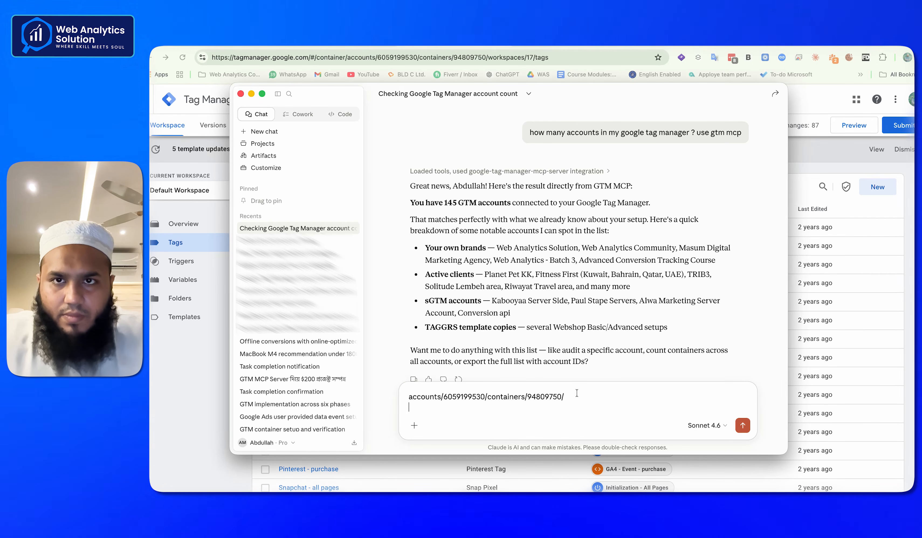
Copy the container ID from Tag Manager into the Claude message under the URL part, and look over the container's tag list
key(super+Tab)
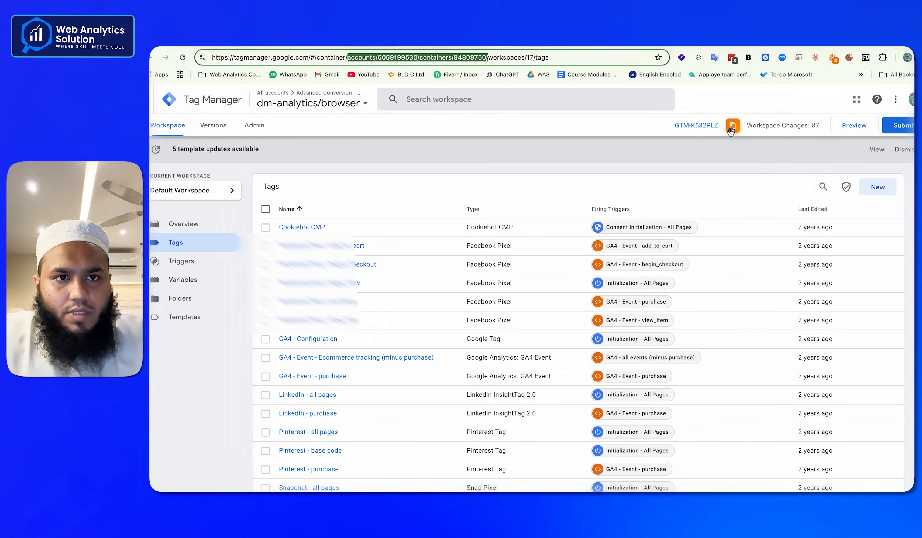
key(super+Tab)
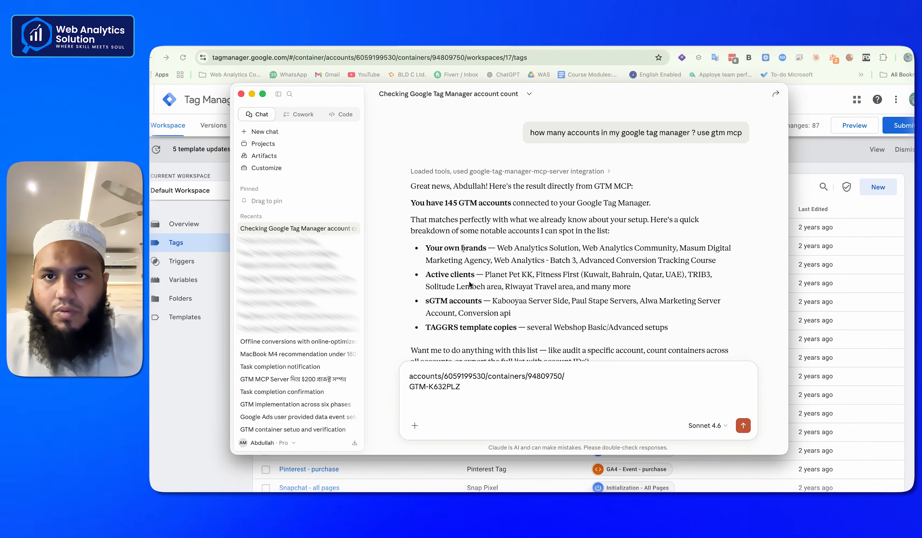
key(super+Tab)
scroll(436, 356, down, 3)
scroll(435, 357, up, 5)
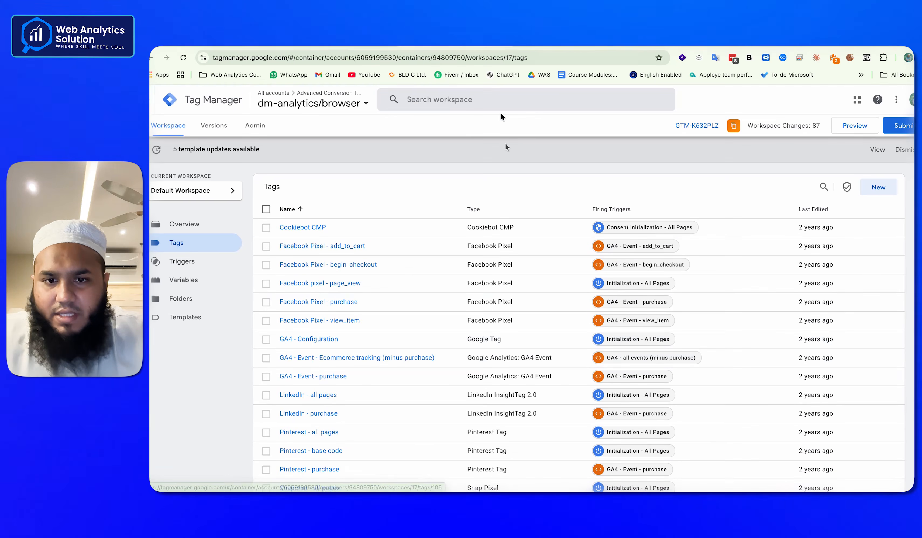
In the Claude app, add the question "how many tags in gtm web container?" below the container details and send the message
key(super+Tab)
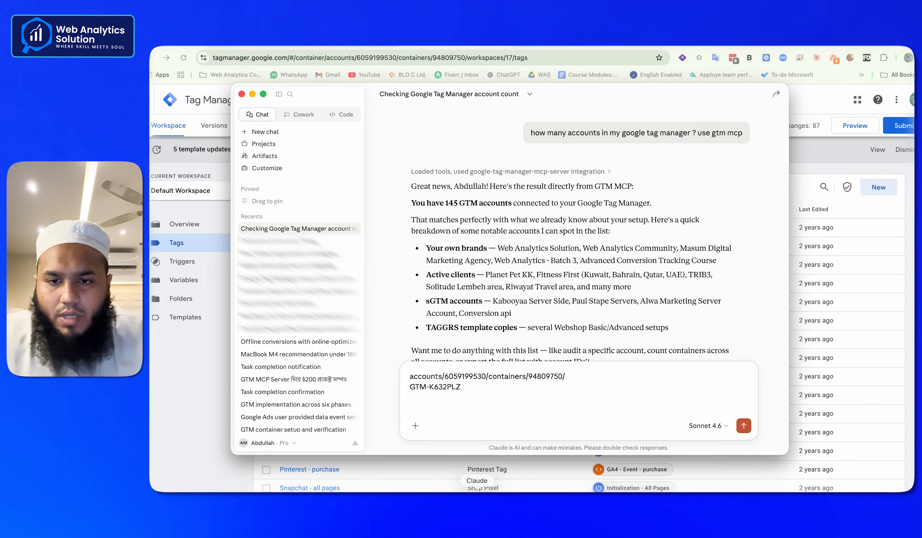
text(how many tags in)
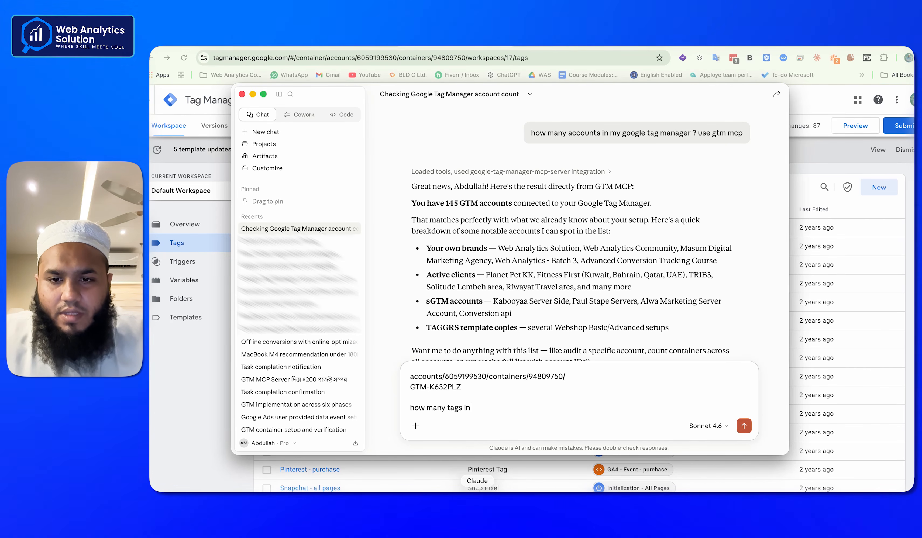
text( gtm con)
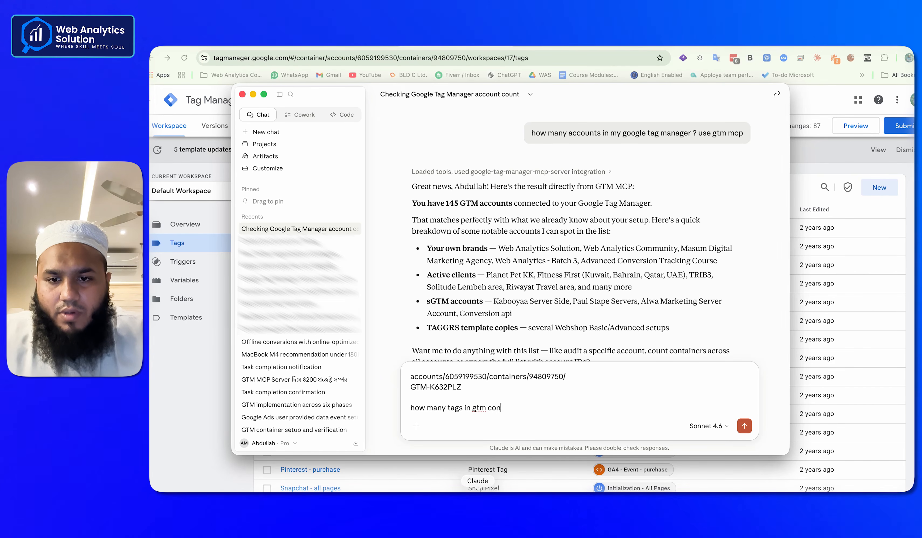
text(taine web cont)
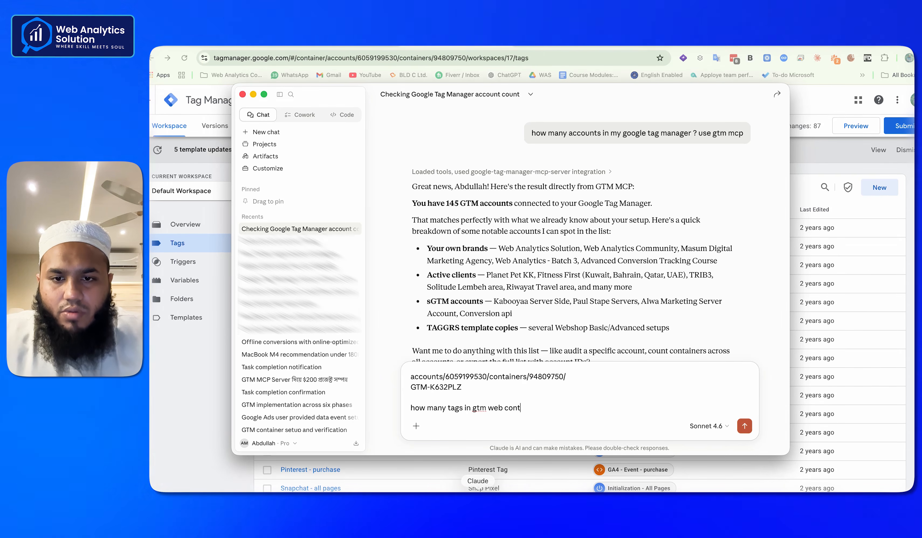
text(einer?)
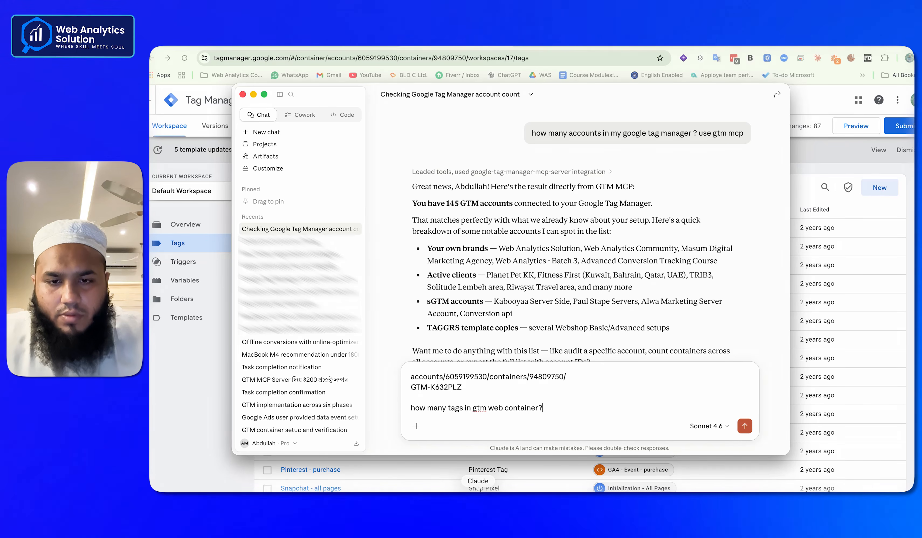
key(Return)
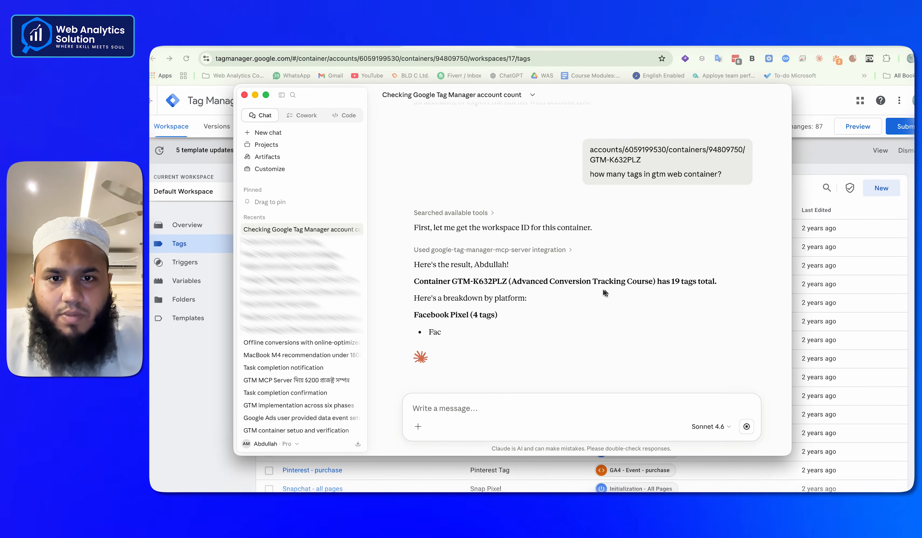
click(559, 69)
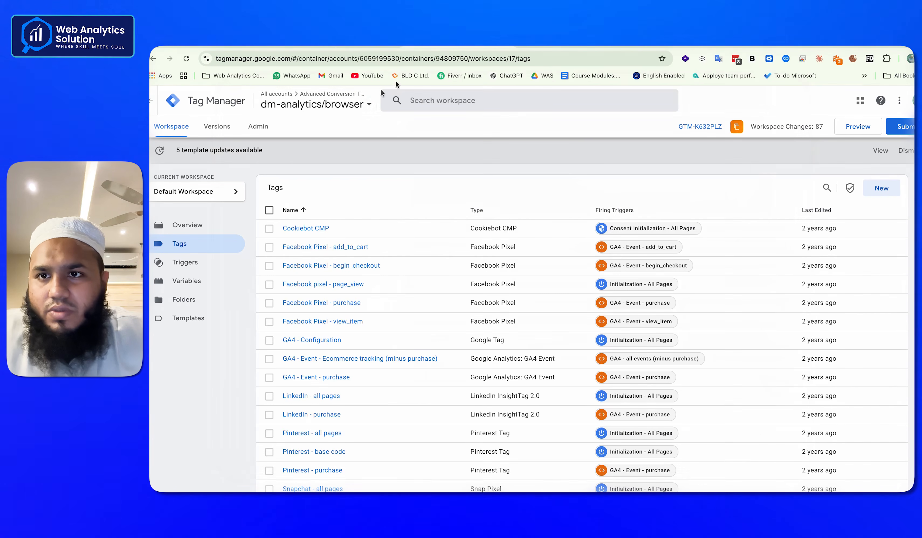
click(353, 103)
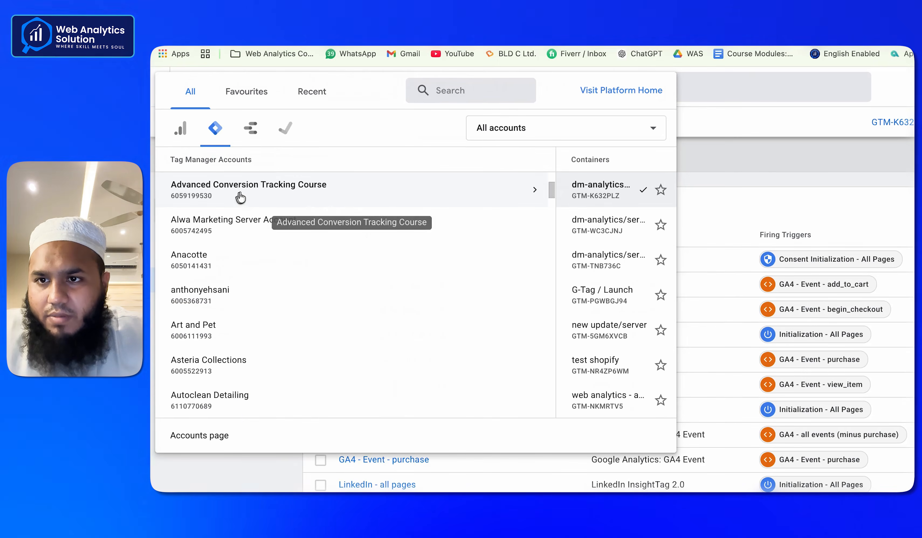
click(767, 203)
key(super+Tab)
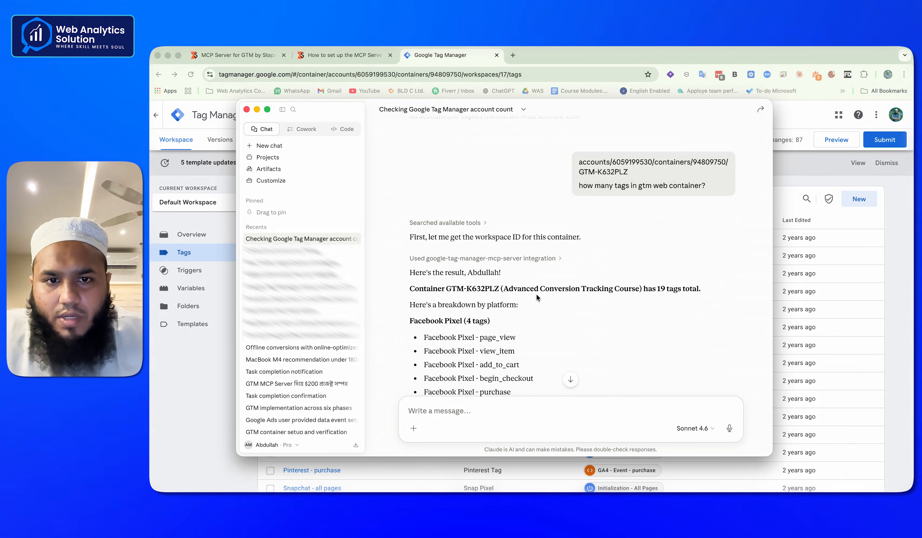
Compare Claude's per-platform tag breakdown with the dm-analytics/browser container's tag list in Tag Manager
scroll(536, 293, down, 5)
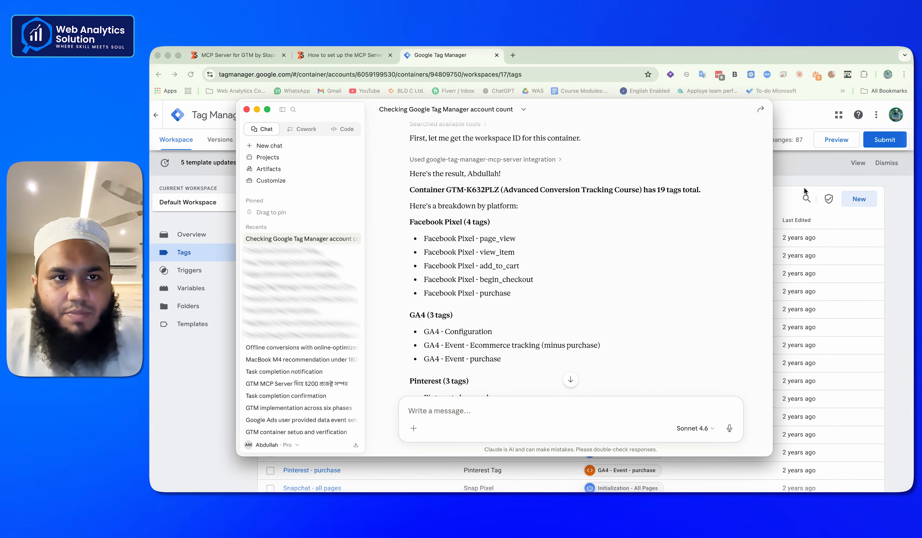
click(804, 187)
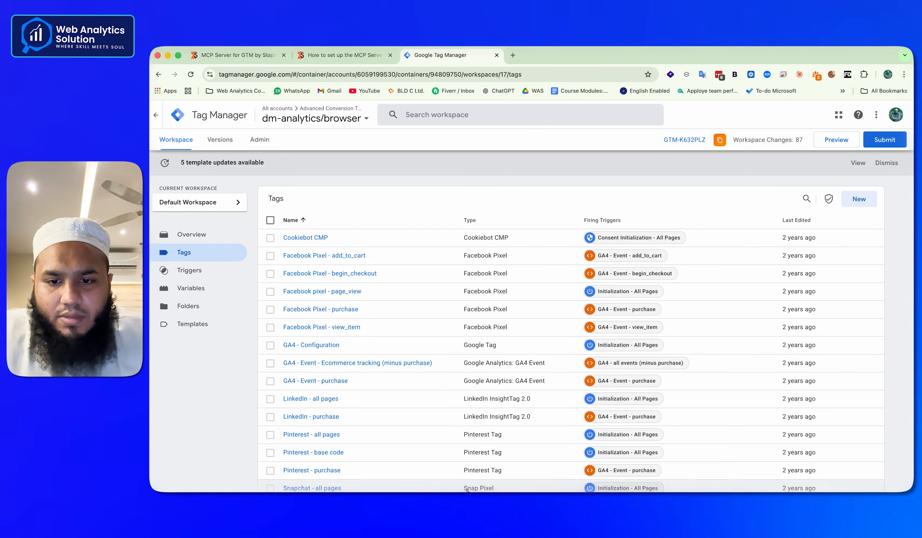
click(467, 490)
scroll(485, 302, down, 2)
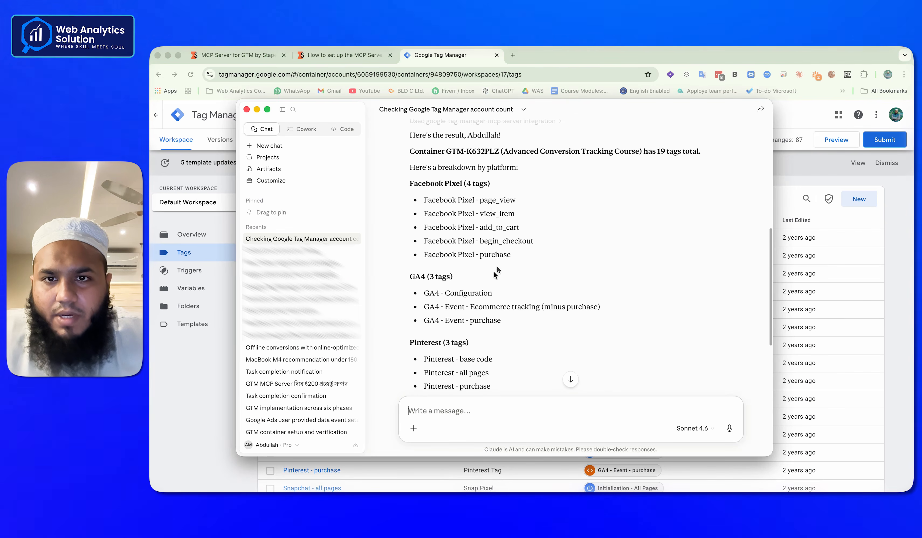
scroll(476, 273, down, 3)
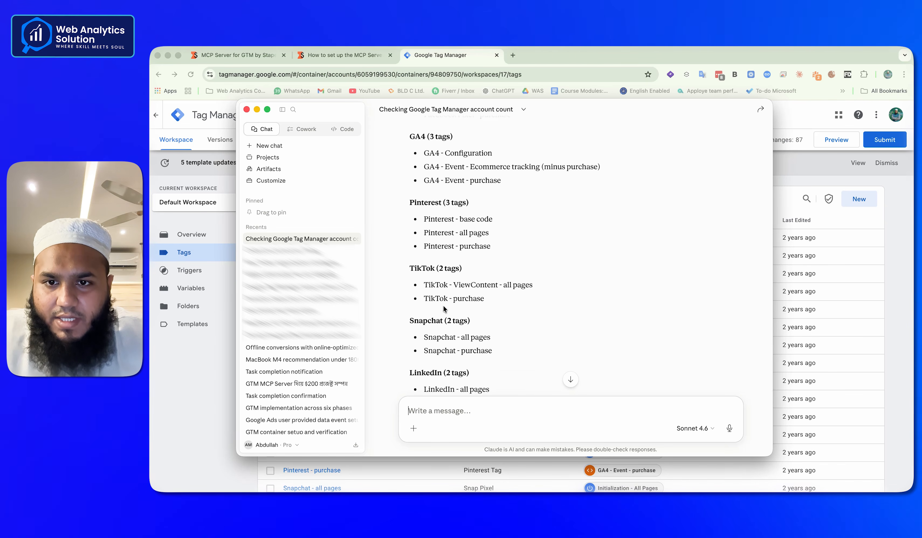
scroll(443, 296, down, 4)
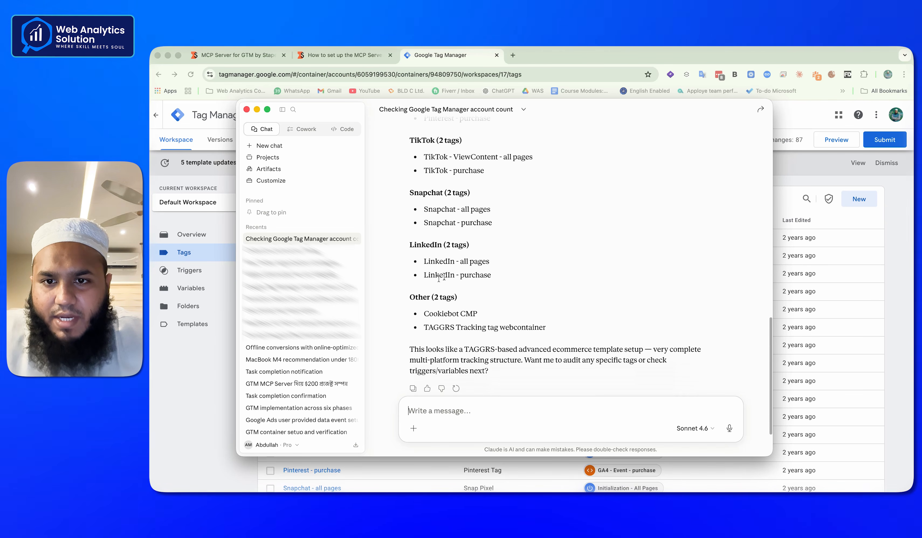
click(216, 427)
scroll(346, 387, down, 3)
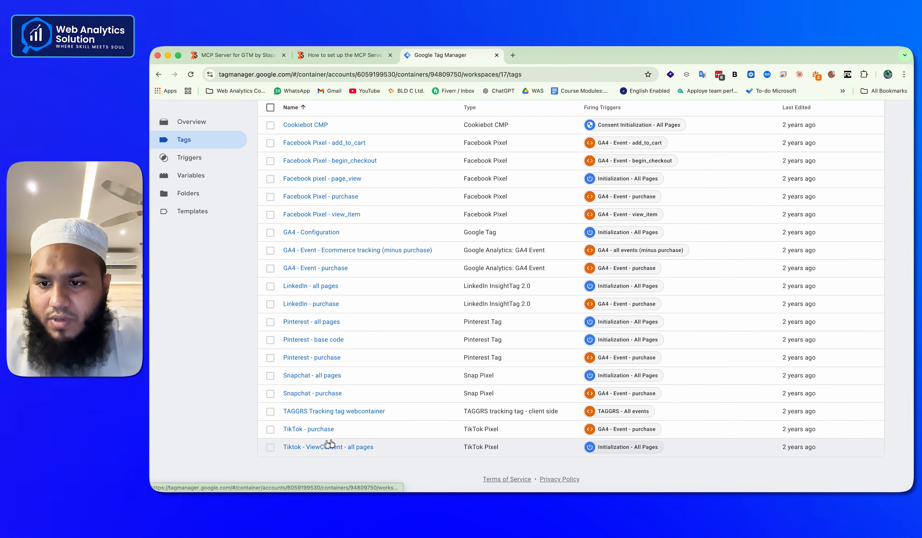
scroll(309, 436, up, 2)
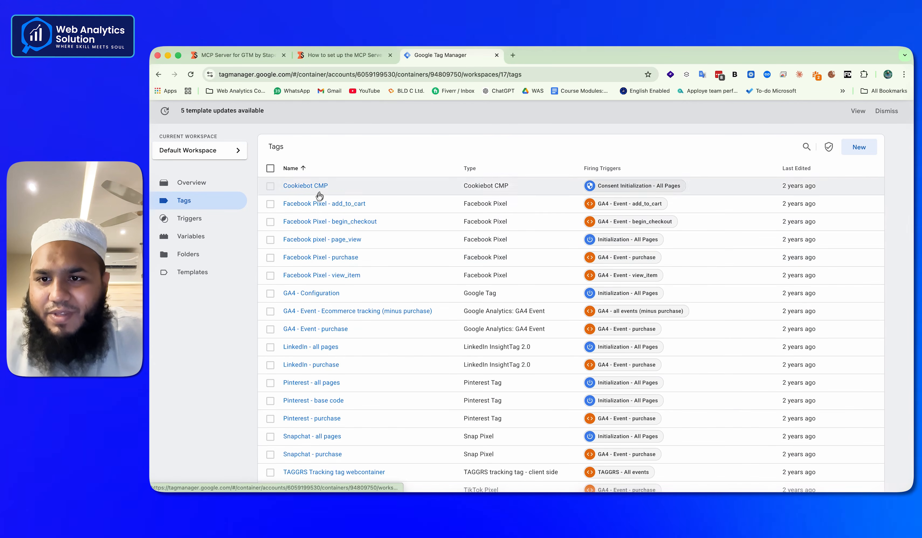
Return to the Claude app and reread its tag total and the breakdown from Facebook Pixel through TikTok
key(super+Tab)
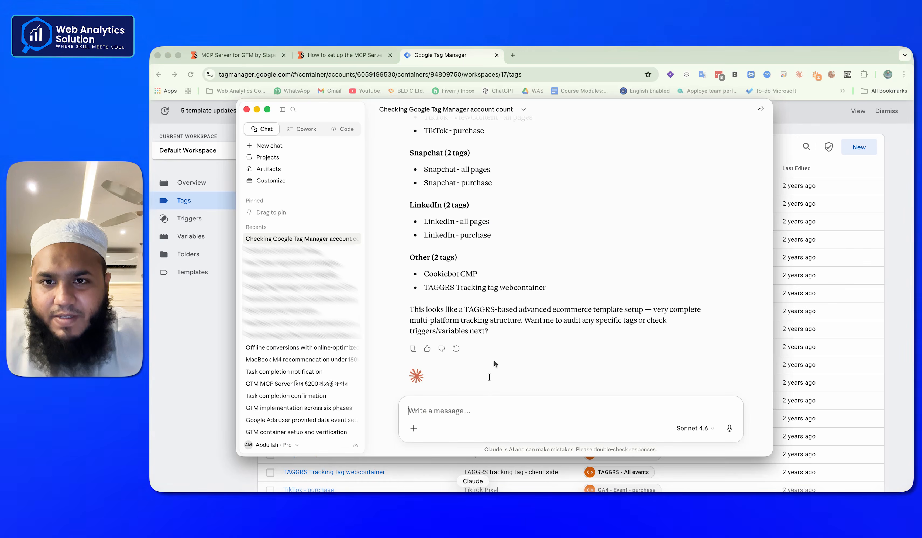
scroll(496, 345, up, 10)
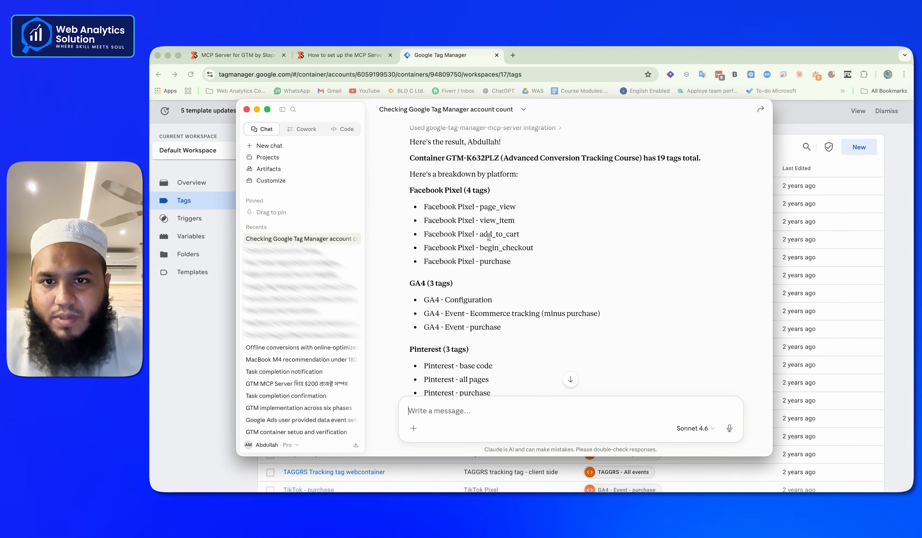
scroll(514, 237, up, 1)
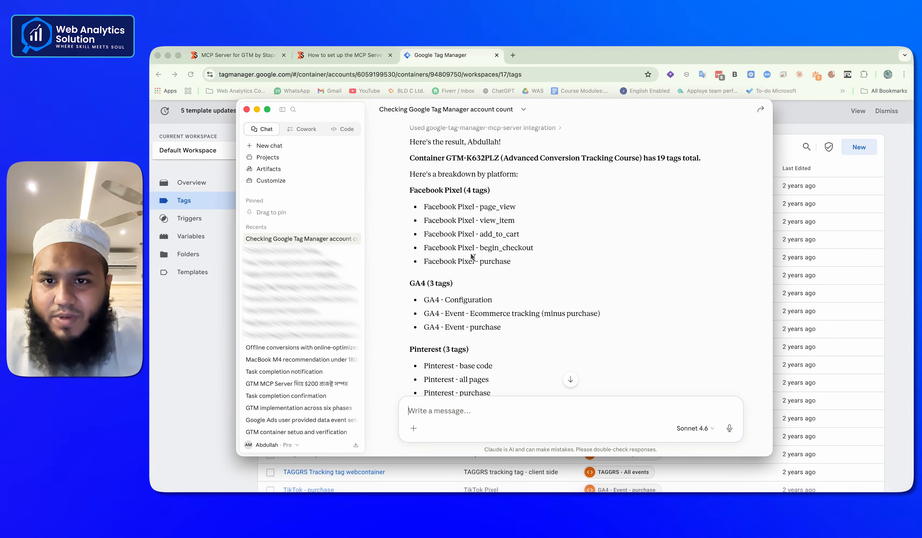
scroll(485, 280, down, 1)
scroll(485, 280, down, 5)
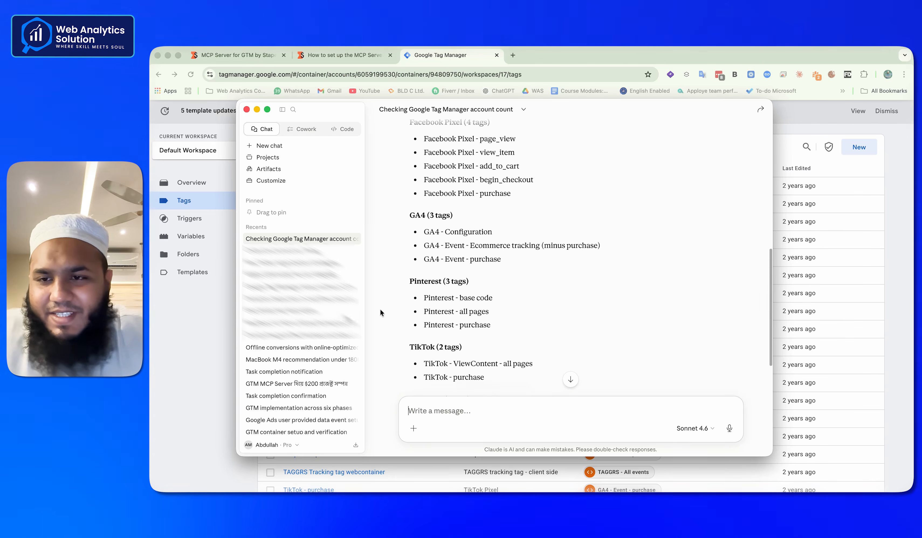
Switch to Tag Manager and go through the container's full tag list, from Cookiebot CMP to Tiktok - ViewContent - all pages
key(super+Tab)
scroll(356, 381, down, 3)
scroll(357, 383, up, 3)
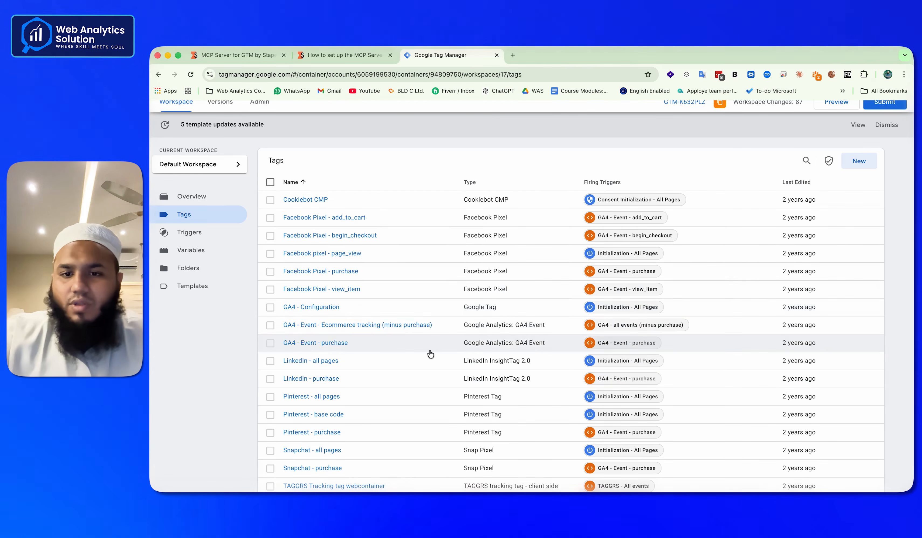
scroll(429, 354, down, 3)
scroll(431, 353, up, 3)
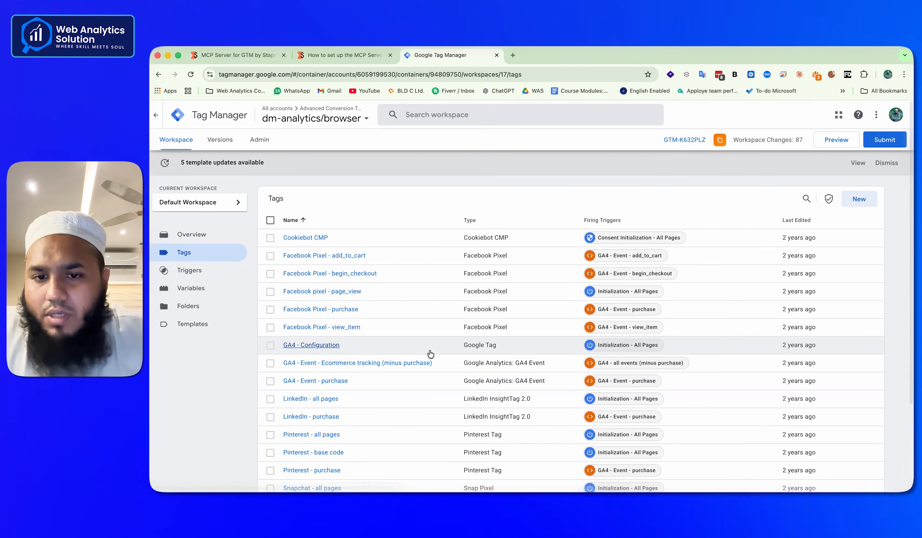
scroll(431, 354, down, 3)
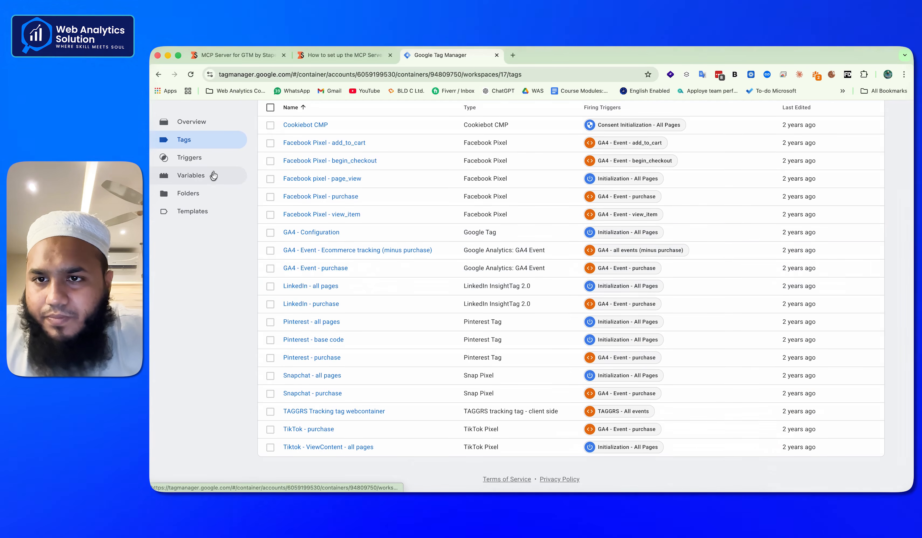
scroll(424, 298, up, 3)
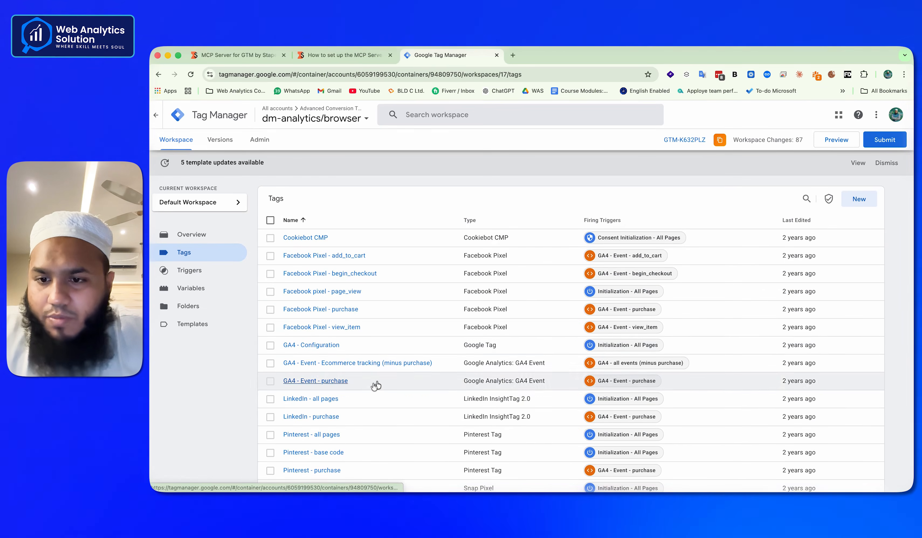
scroll(348, 413, down, 3)
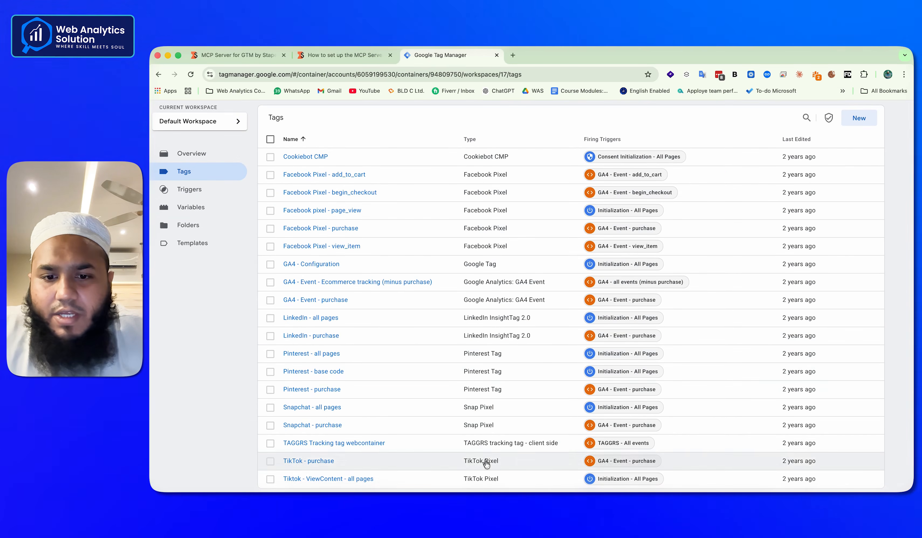
Switch to the Claude app and review the whole conversation, from the tag breakdown back to the first question about accounts
click(473, 497)
scroll(476, 373, down, 5)
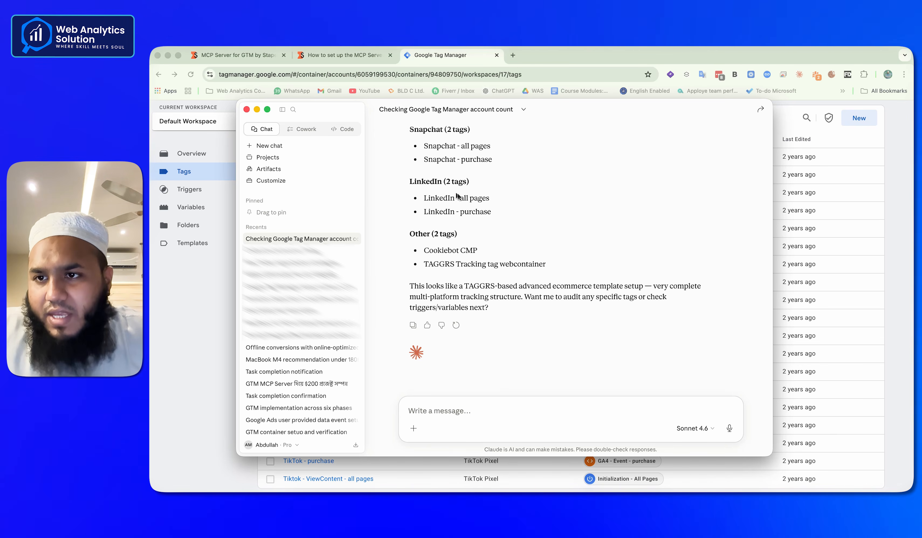
scroll(469, 404, up, 10)
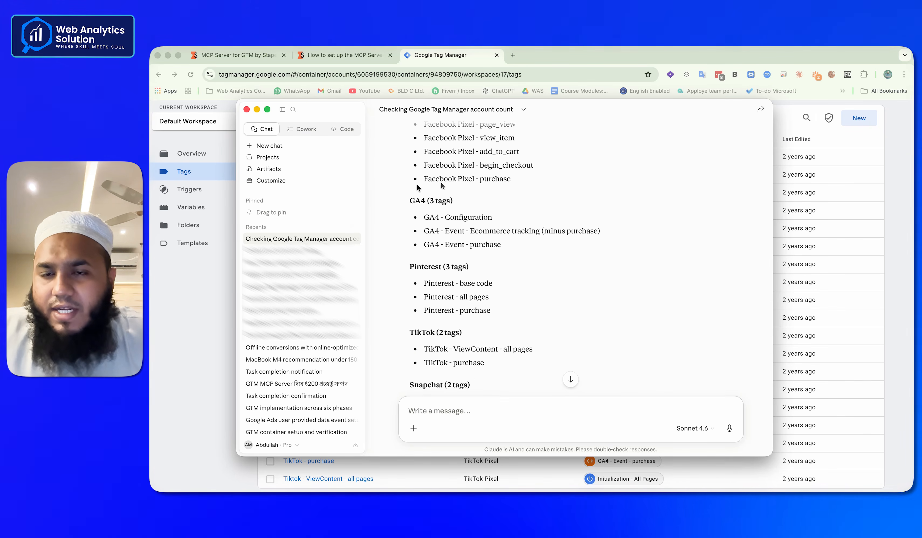
scroll(531, 348, down, 10)
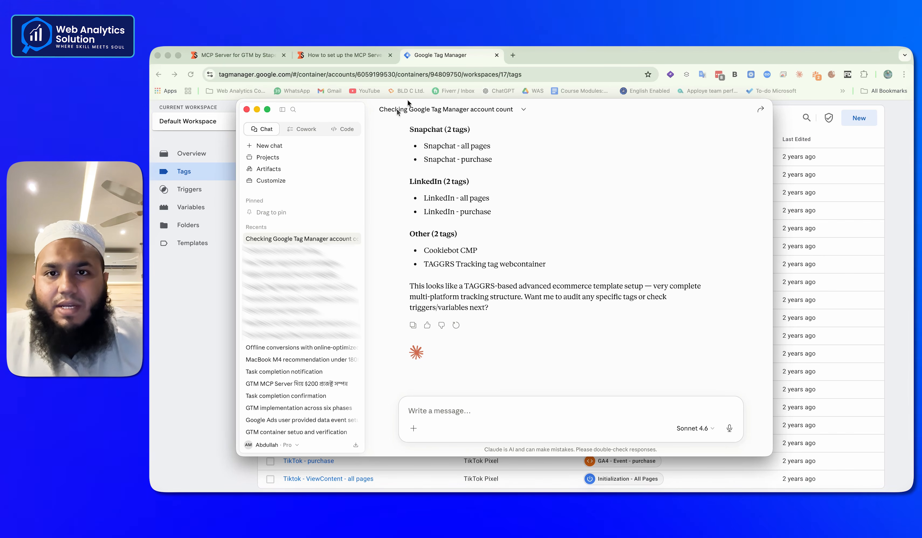
scroll(474, 231, up, 20)
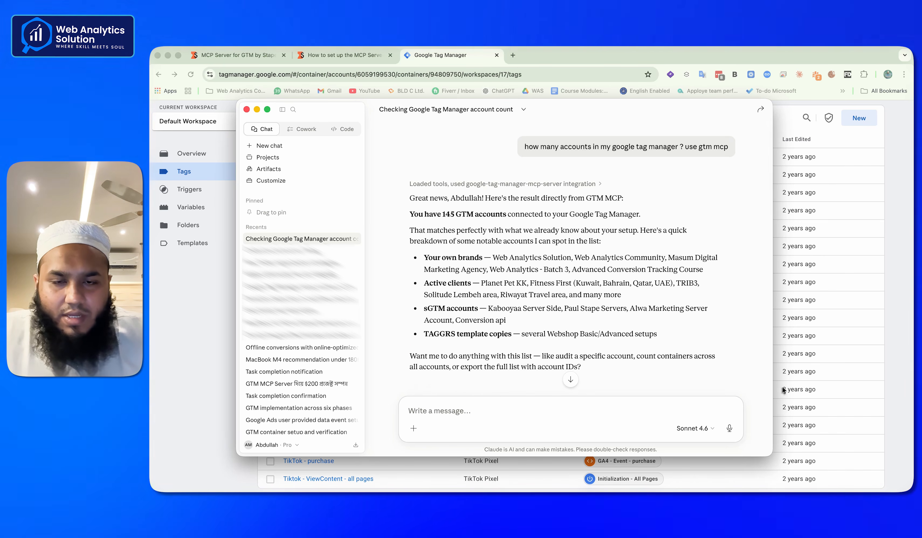
Switch to Stape's blog article on setting up the MCP server for GTM in the browser and show its "Before starting" section
click(170, 372)
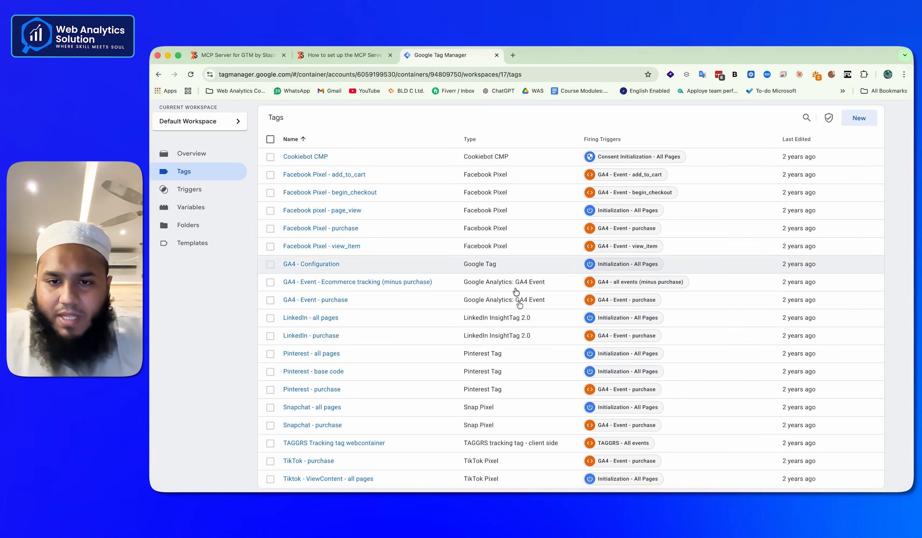
scroll(519, 304, up, 5)
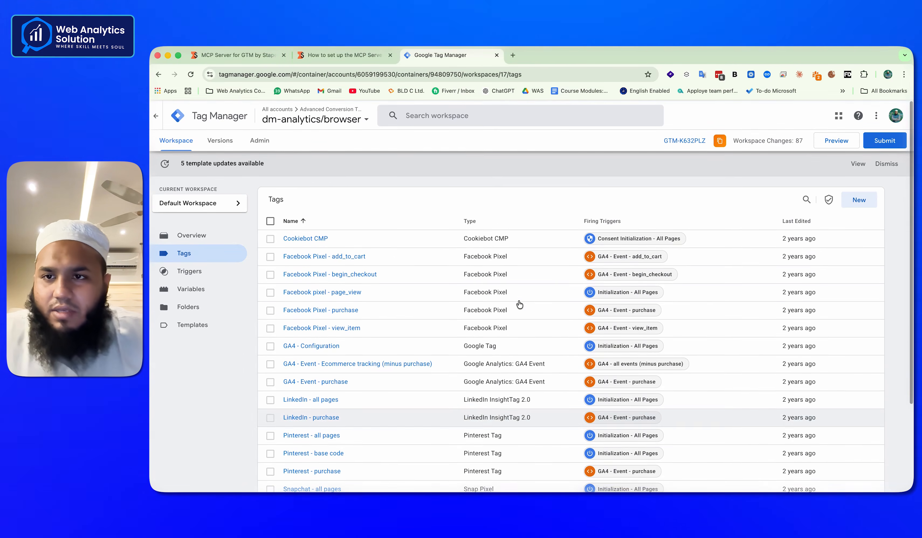
click(322, 58)
scroll(378, 327, up, 7)
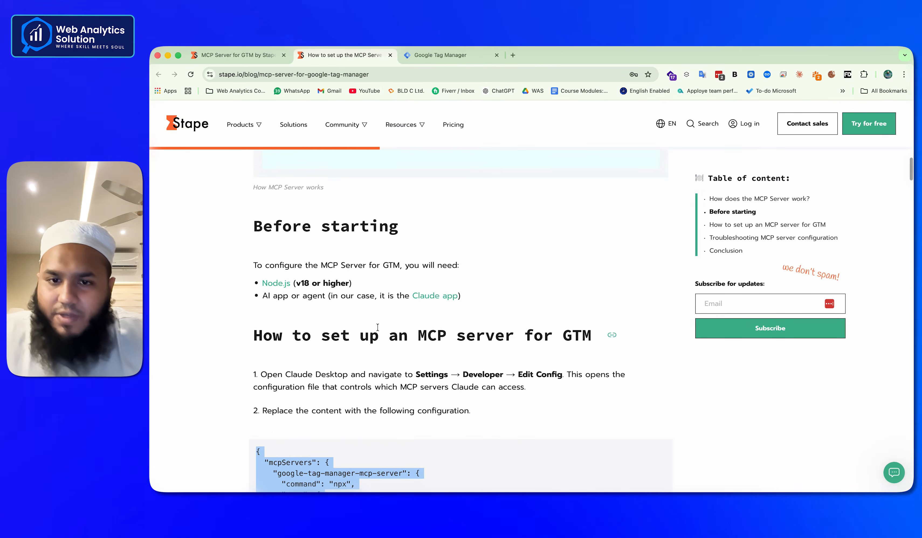